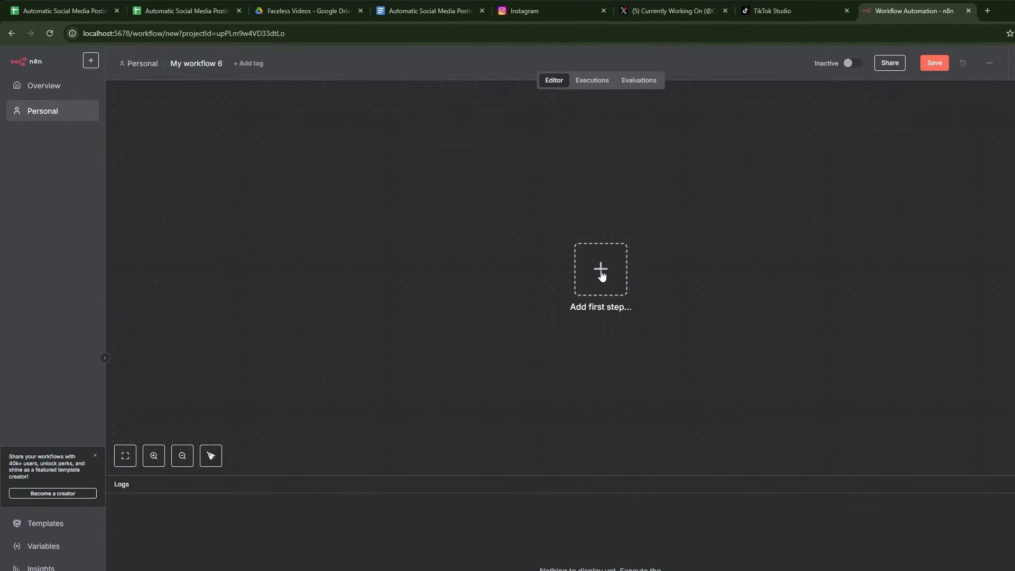
- Add a Schedule Trigger as the workflow's first node, keeping its default daily schedule, and return to the canvas
left_click(601, 271)
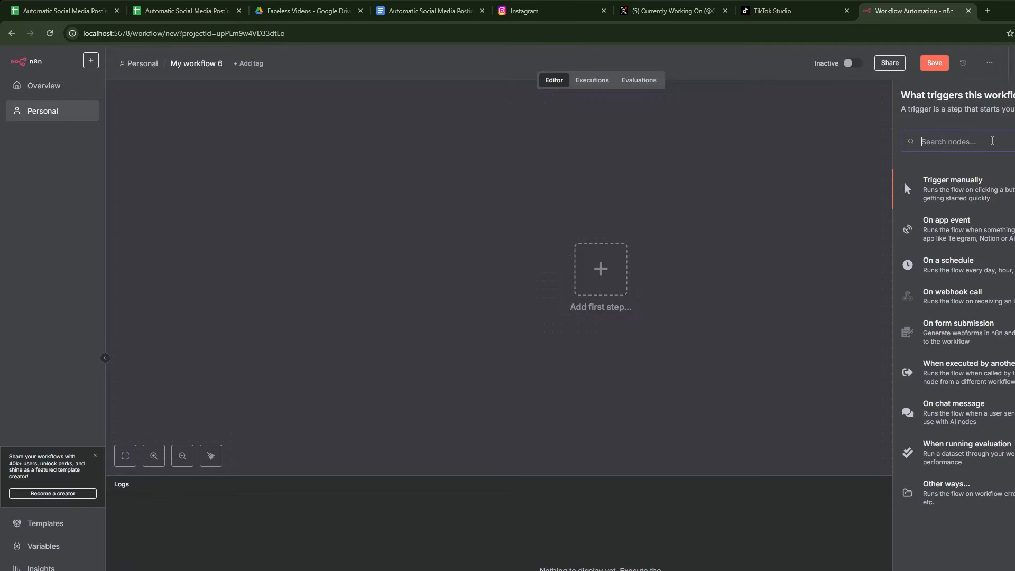
type("Sched")
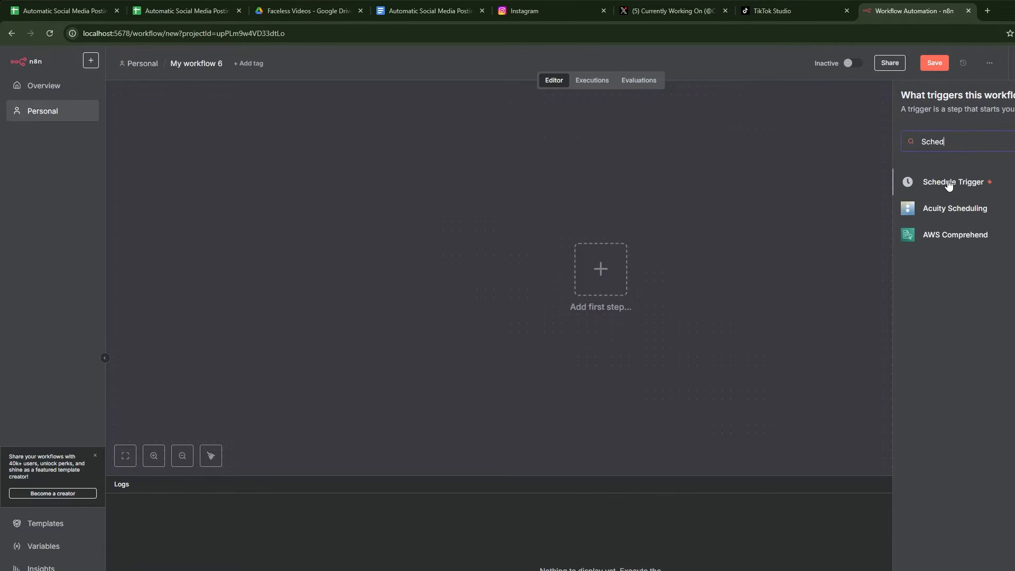
left_click(947, 182)
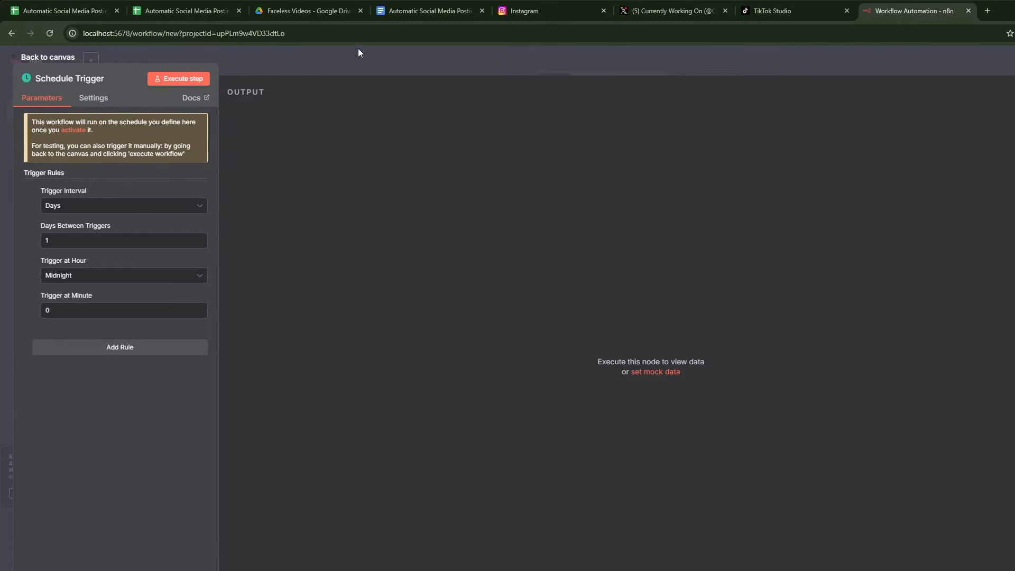
left_click(369, 62)
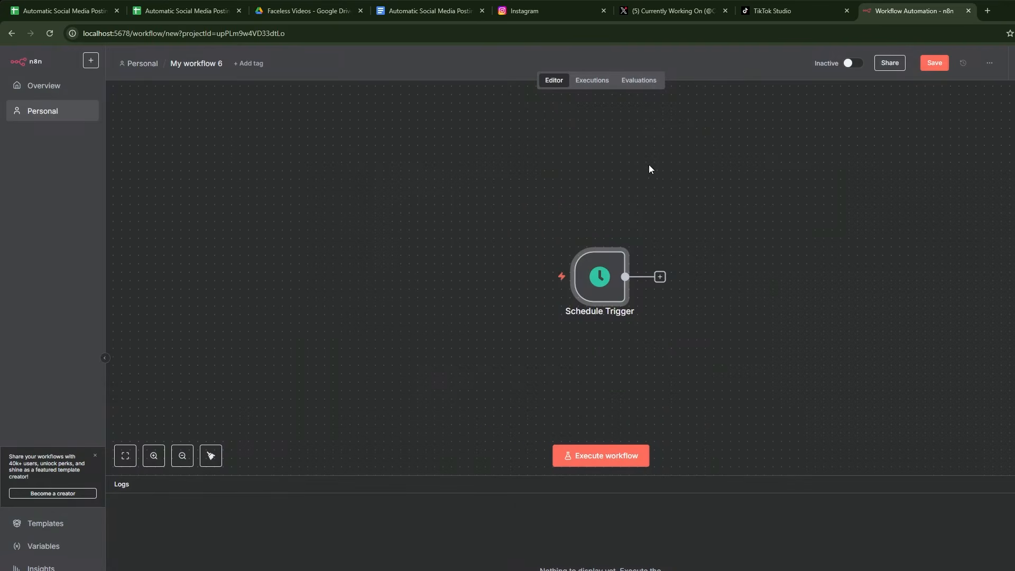
- Add a Google Sheets node with the Get row(s) in sheet action after the Schedule Trigger
left_click_drag(720, 201, 559, 199)
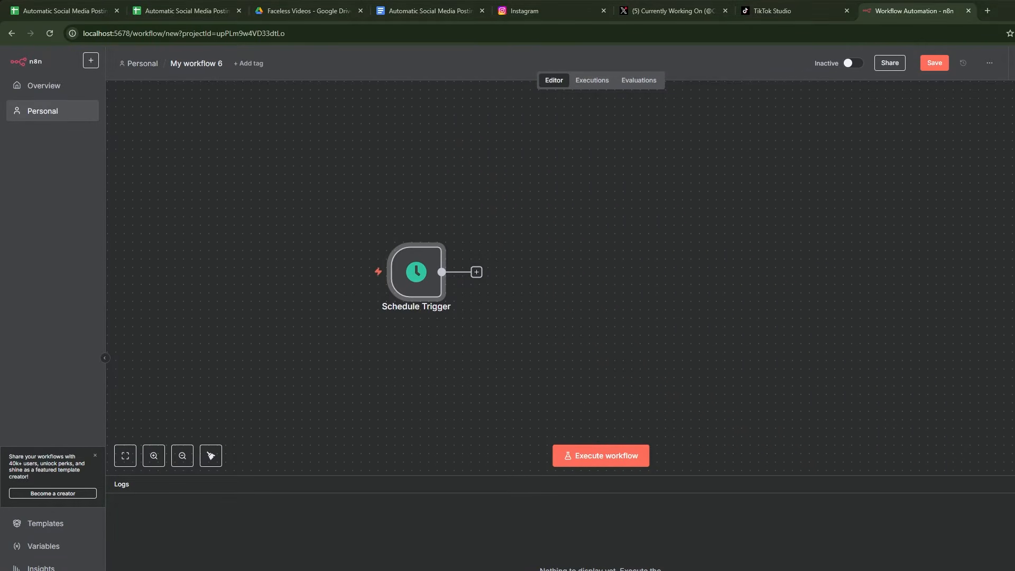
key("Tab")
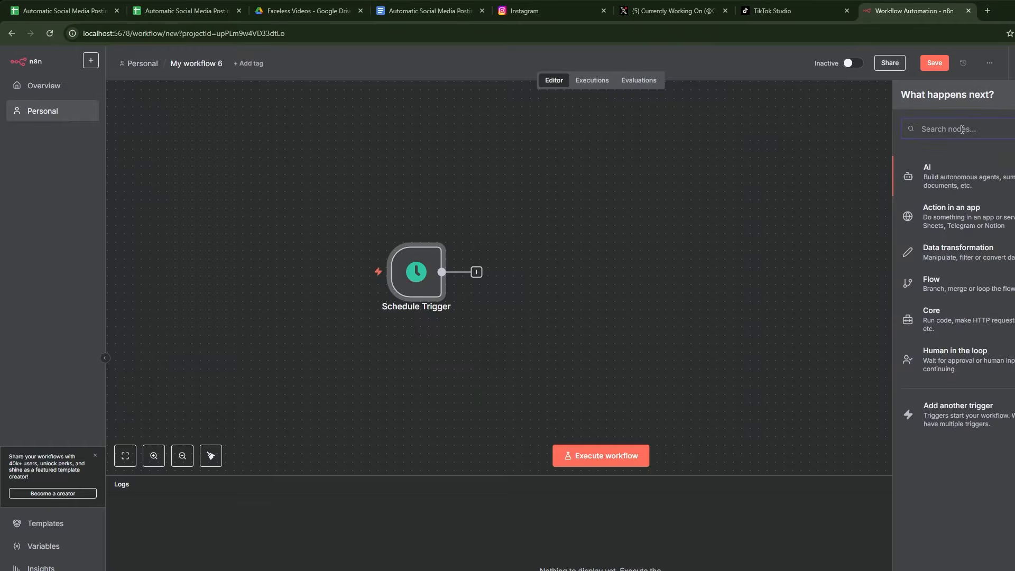
type("google sh")
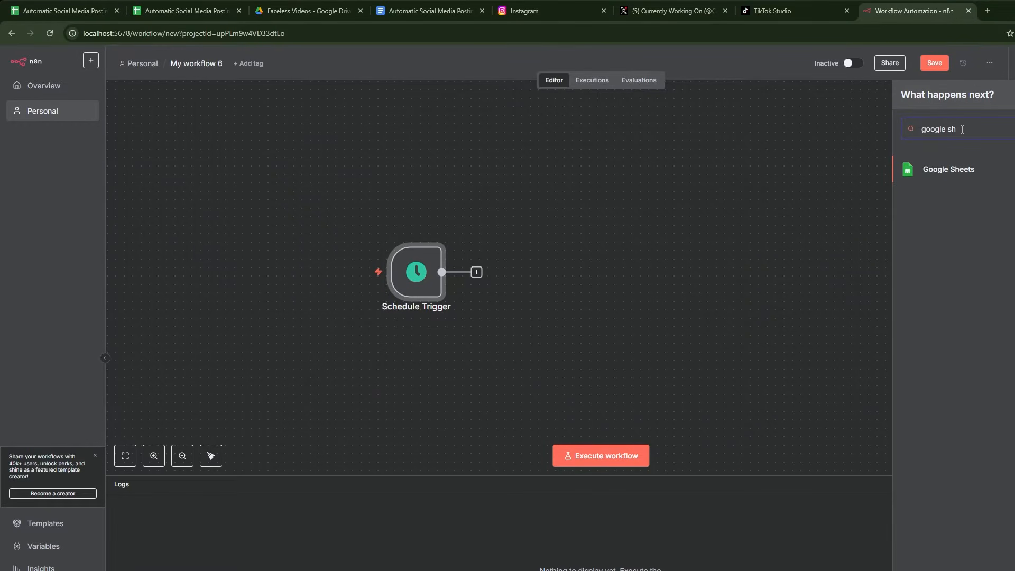
left_click(944, 174)
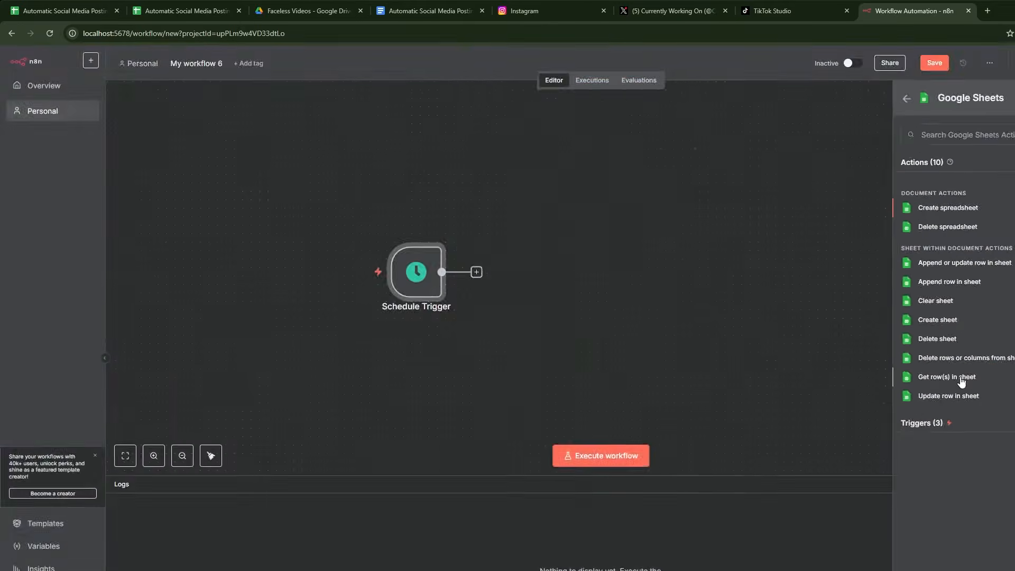
left_click(908, 471)
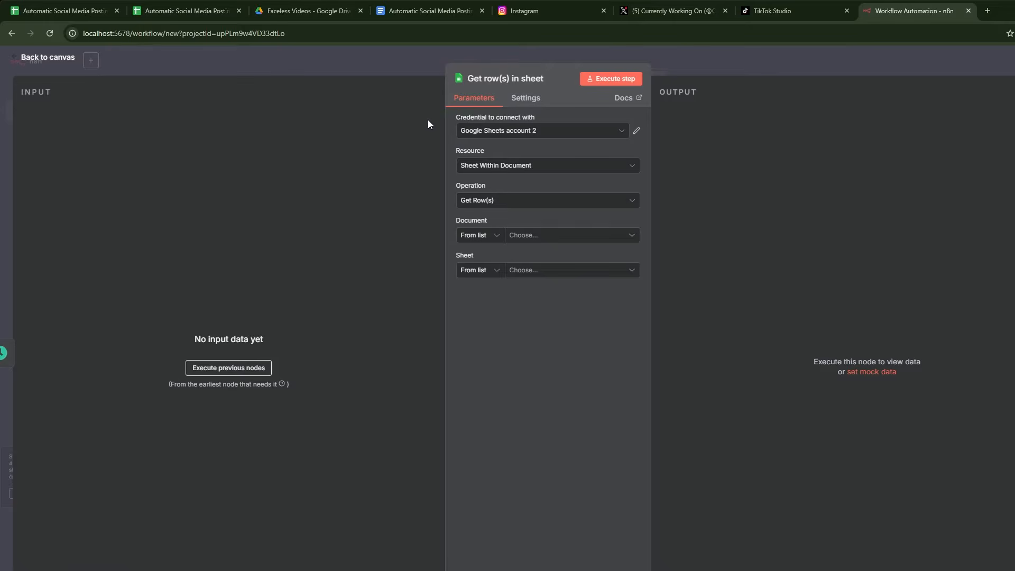
left_click(563, 137)
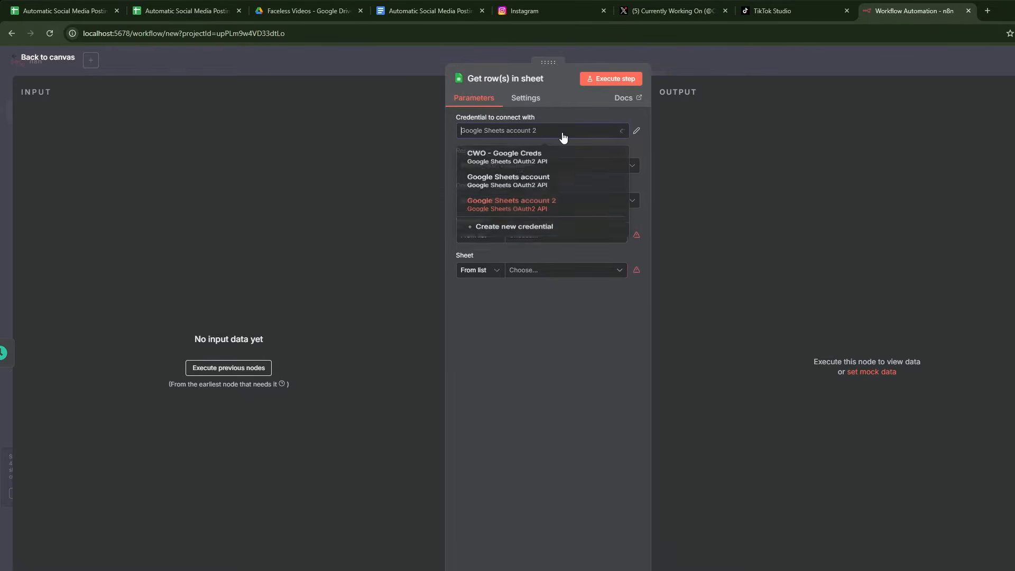
left_click(509, 241)
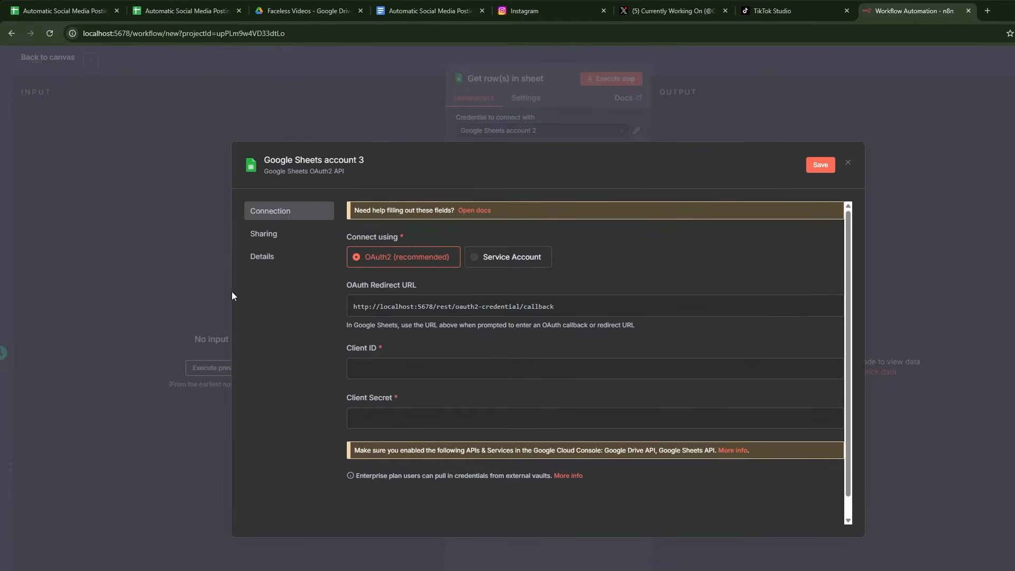
left_click(380, 371)
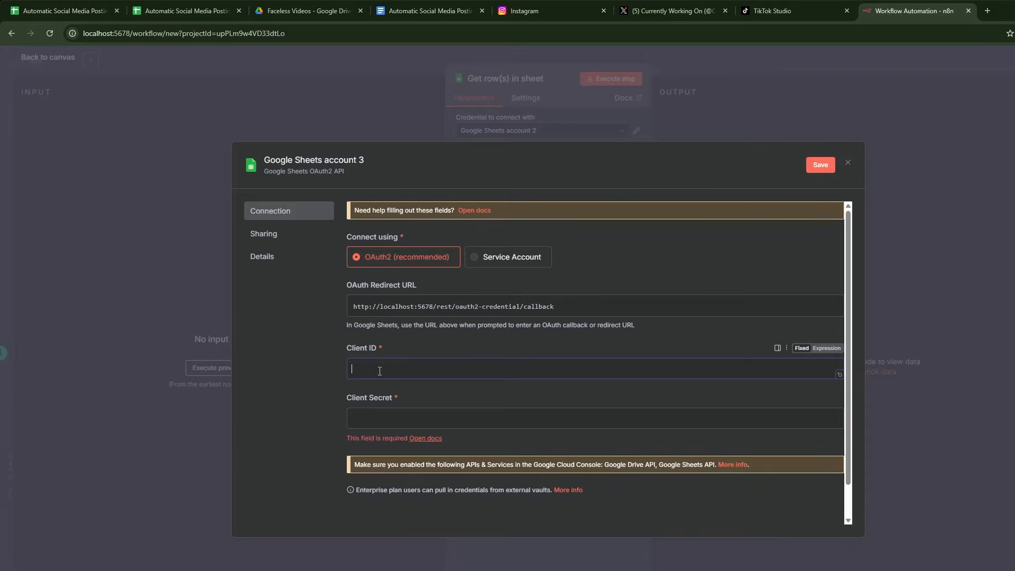
left_click(395, 425)
left_click(299, 398)
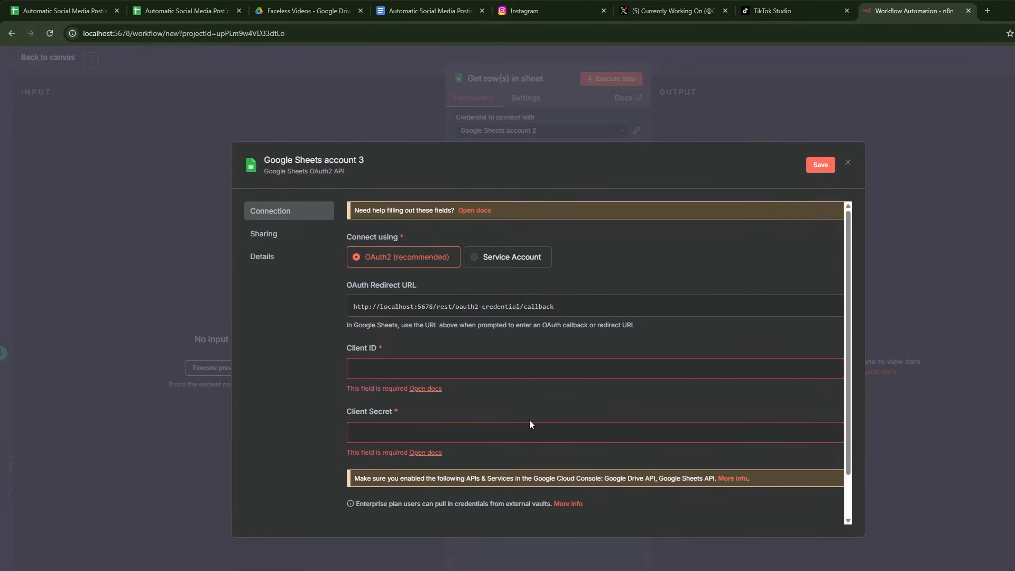
left_click(847, 163)
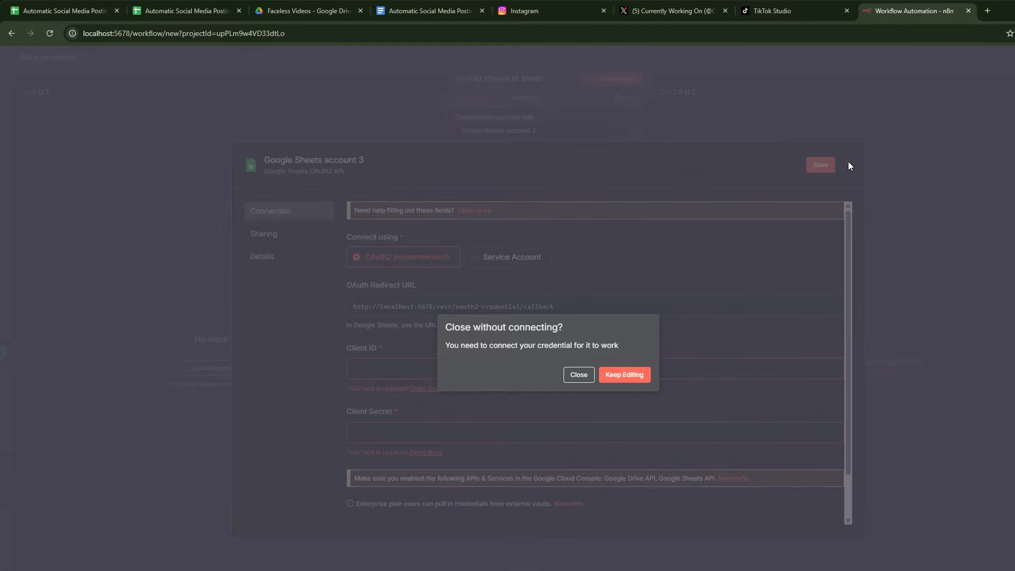
left_click(579, 374)
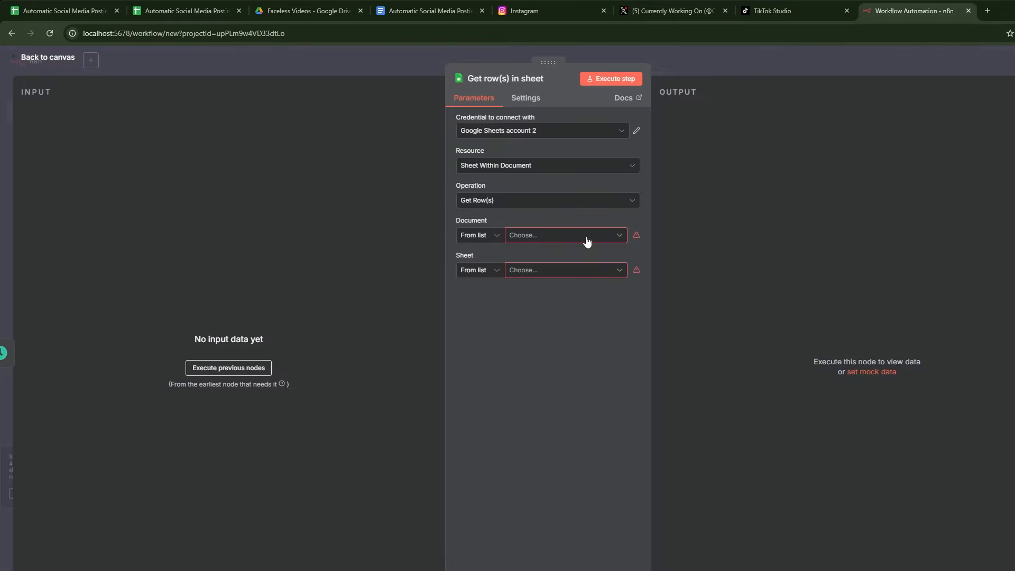
- Set the node's credential to CWO - Google Creds, its document to Automatic Social Media Posting v1 and its sheet to Sheet1
left_click(550, 137)
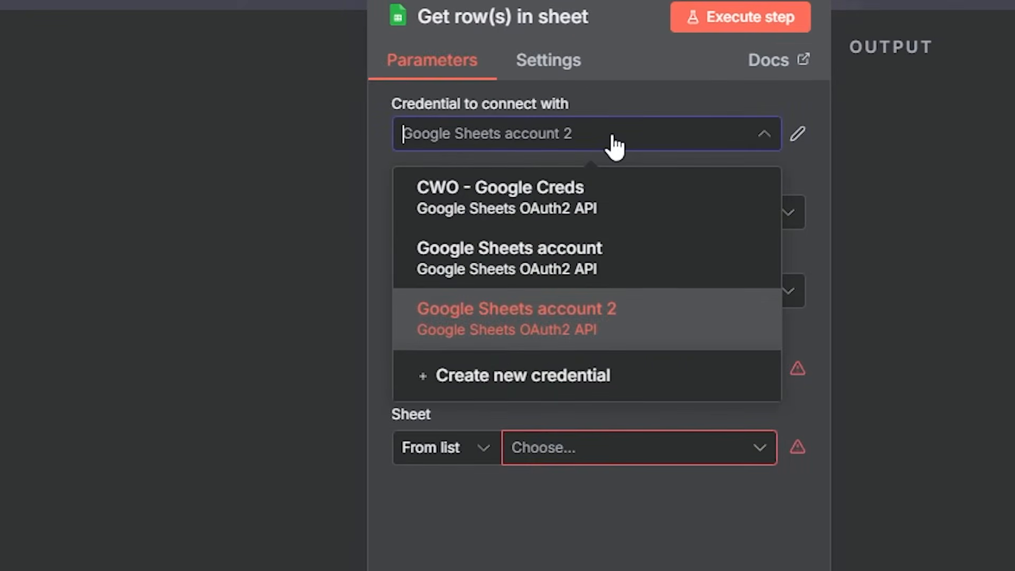
left_click(623, 205)
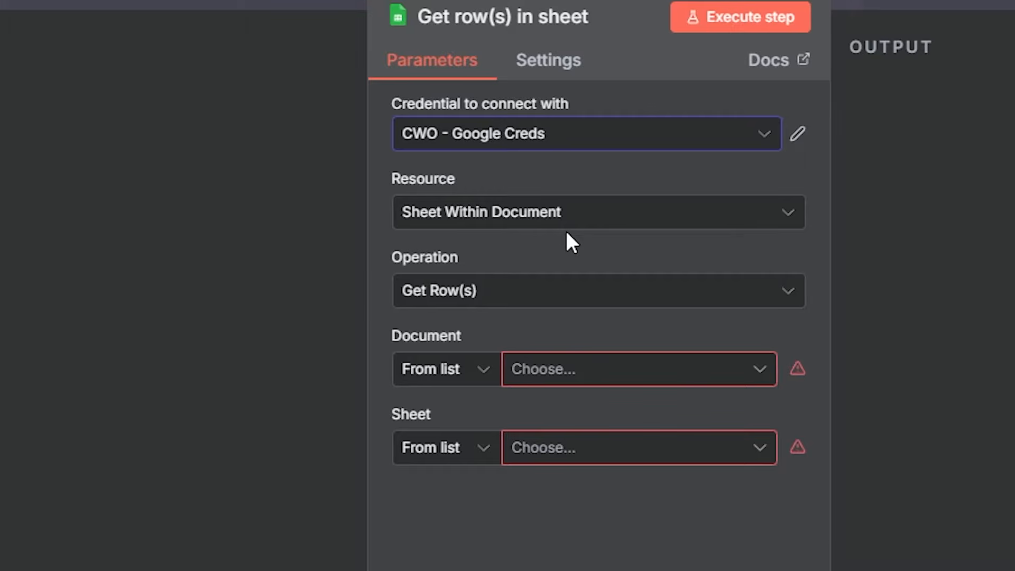
left_click(572, 377)
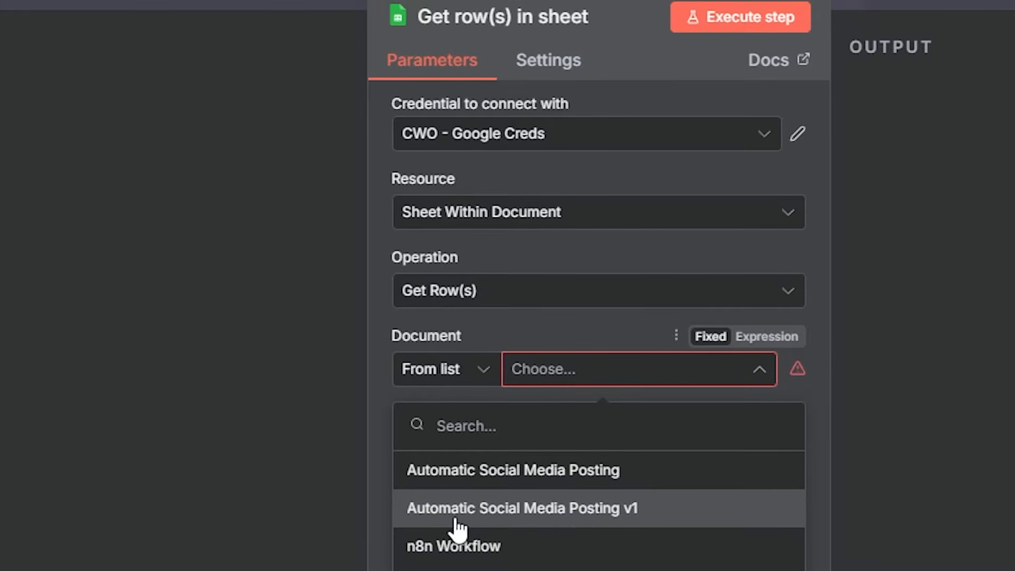
left_click(588, 512)
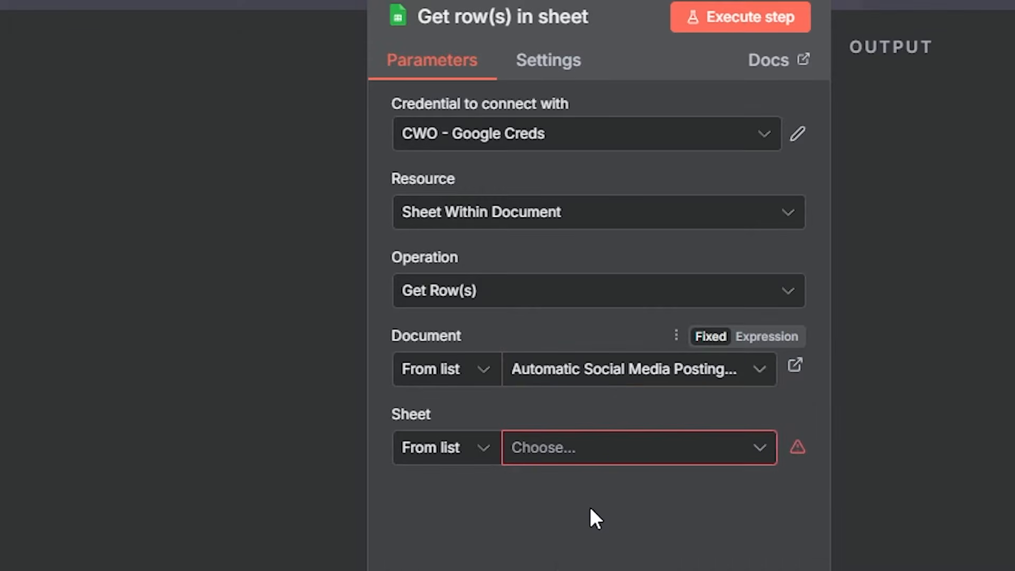
left_click(584, 446)
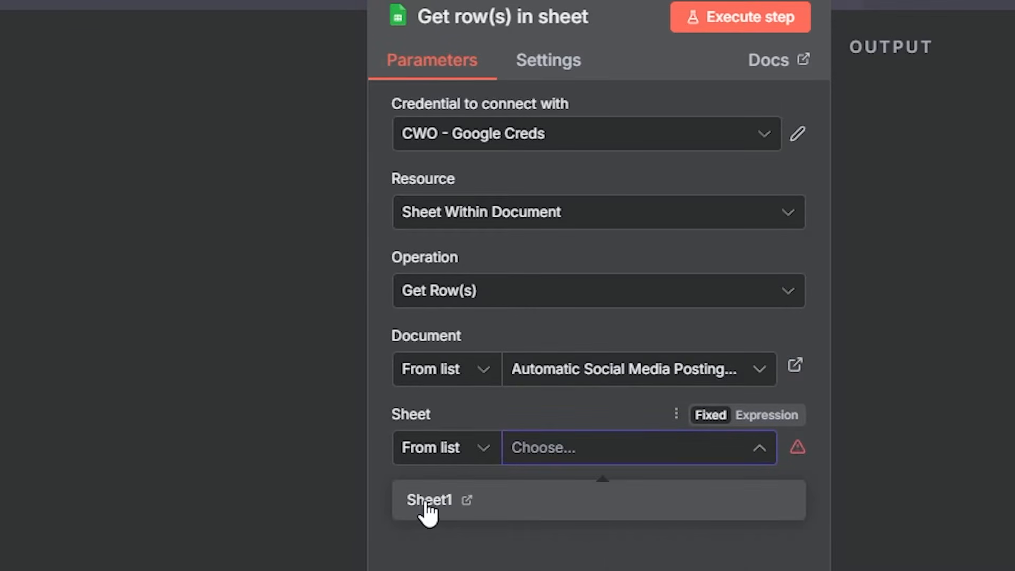
left_click(427, 508)
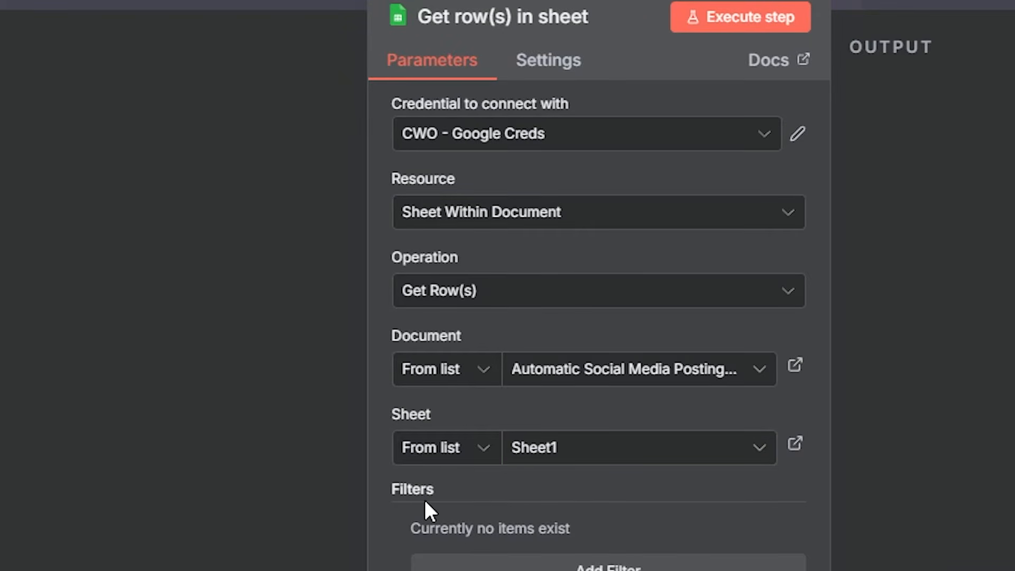
- Add a filter to the Get row(s) node that matches the Status column to the value posted
scroll(400, 446, "down", 8)
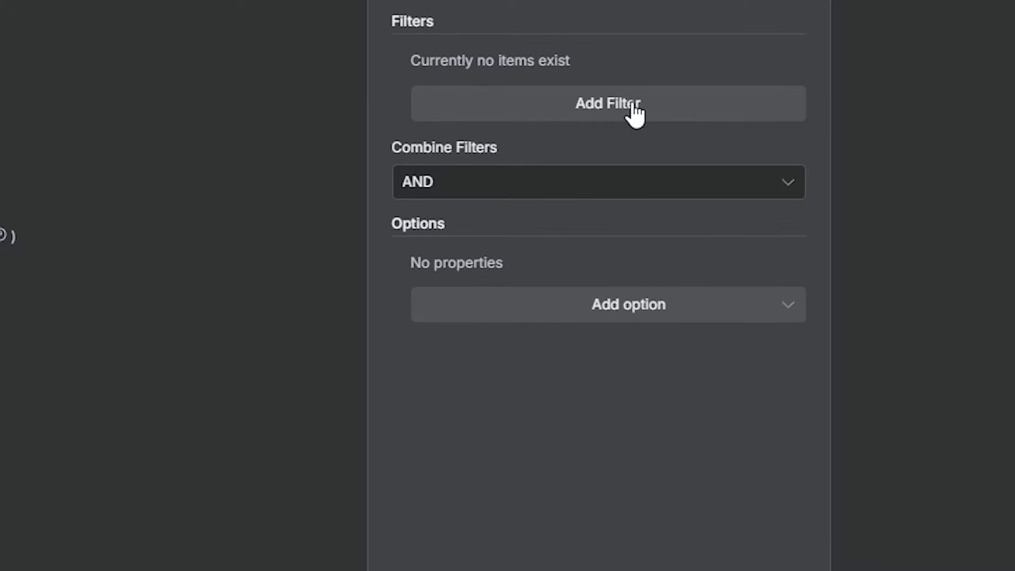
left_click(562, 105)
left_click(484, 95)
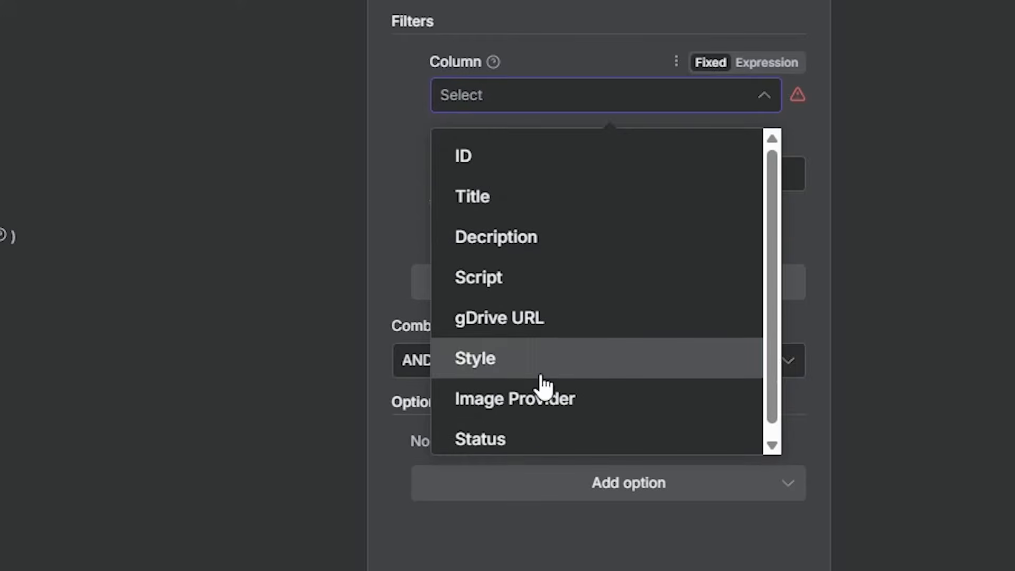
left_click(524, 449)
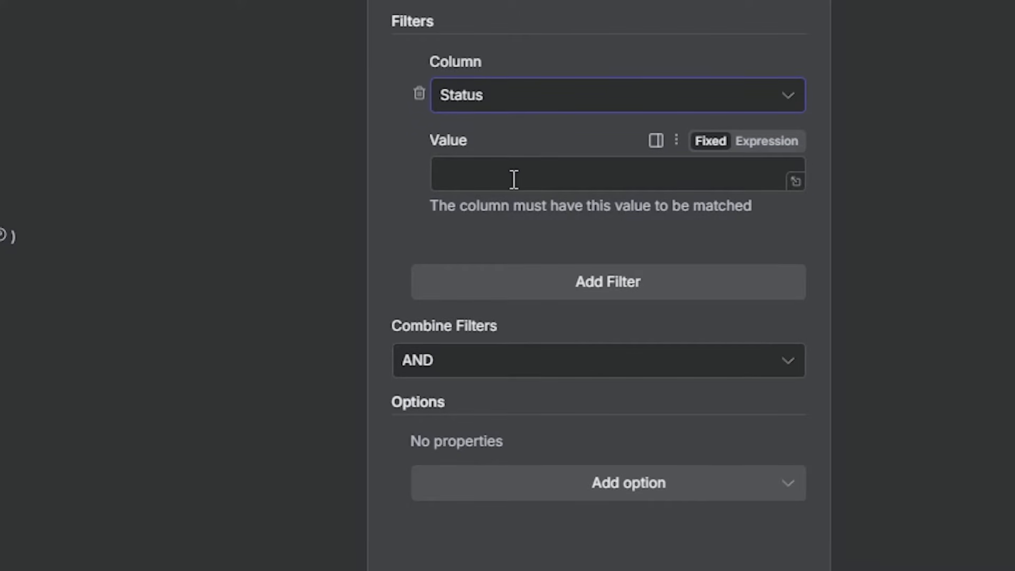
left_click(513, 178)
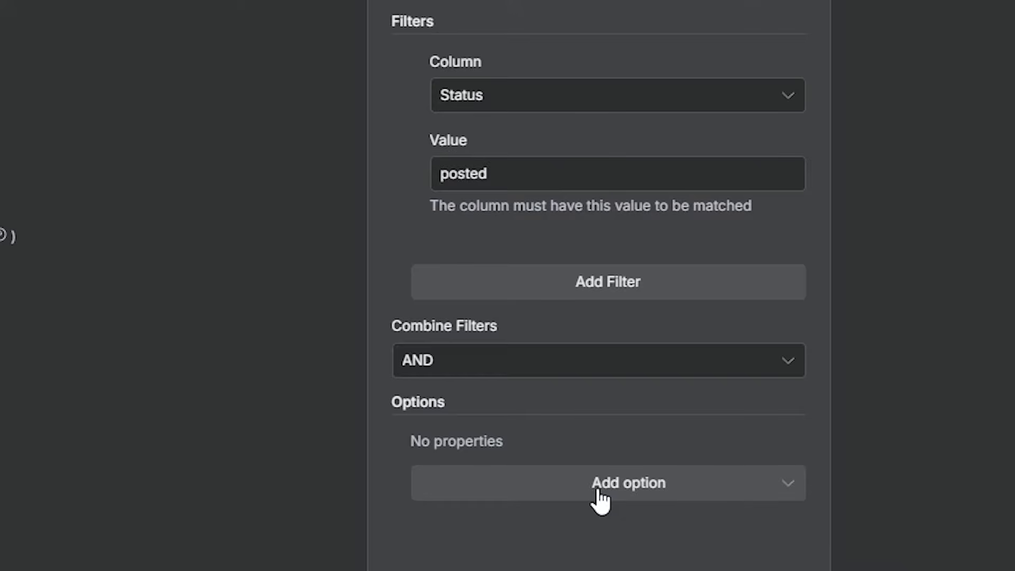
- Add the Return only First Matching Row option, enable it, and return to the canvas
left_click(600, 500)
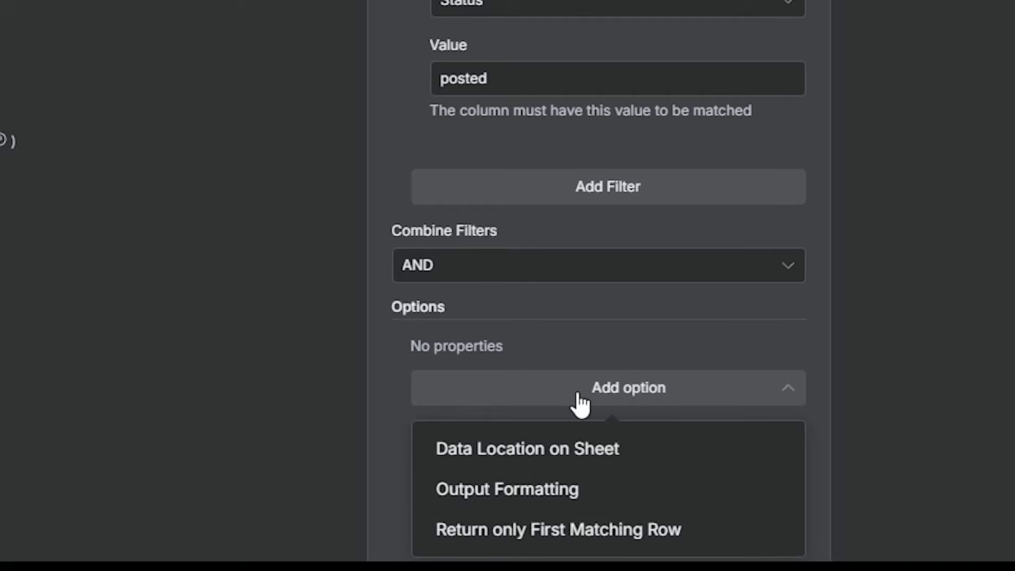
left_click(477, 530)
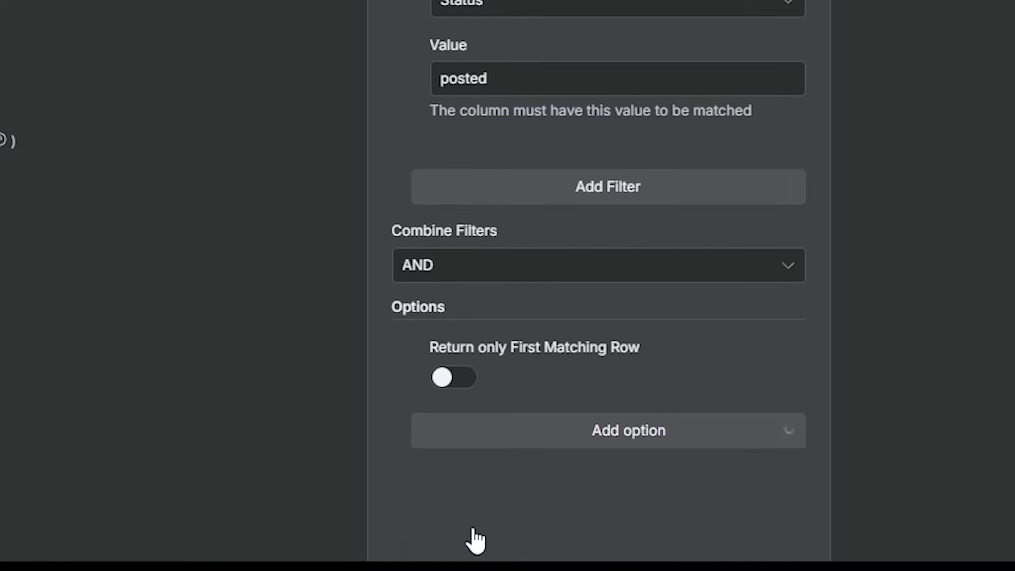
left_click(466, 397)
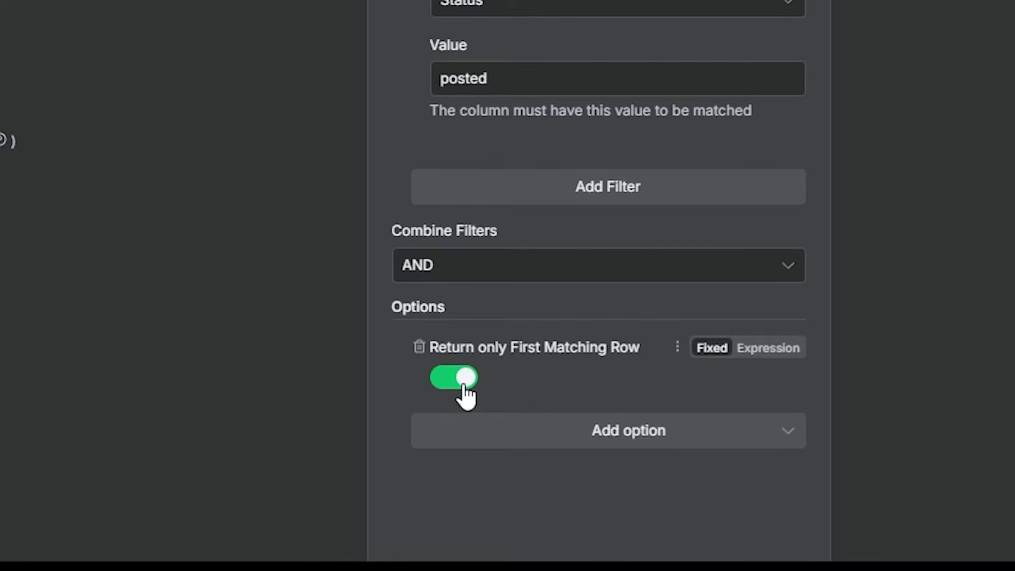
left_click(683, 57)
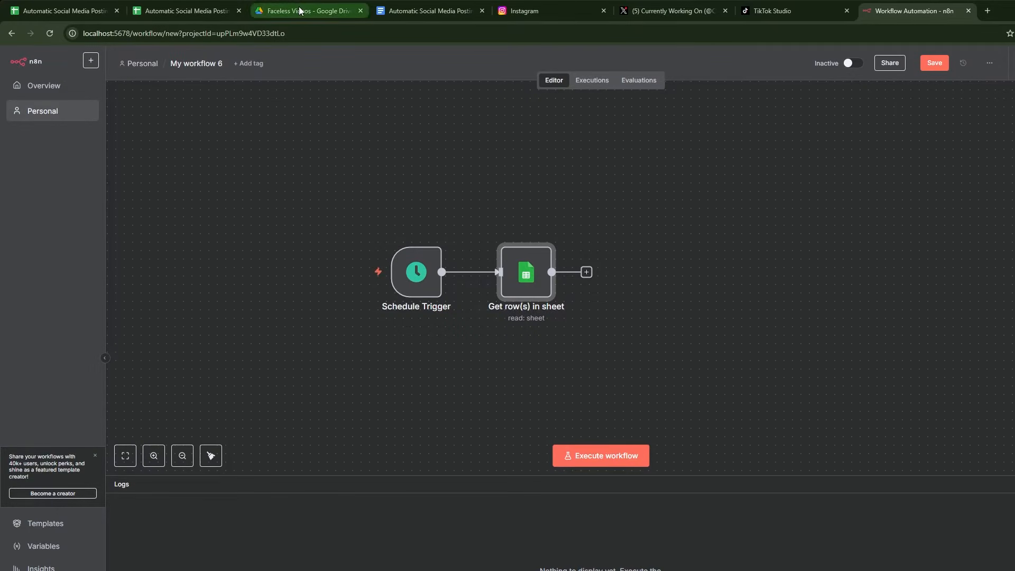
- Copy cells A7:G7 from the Automatic Social Media Posting sheet into row 2 of Automatic Social Media Posting v1
left_click(208, 11)
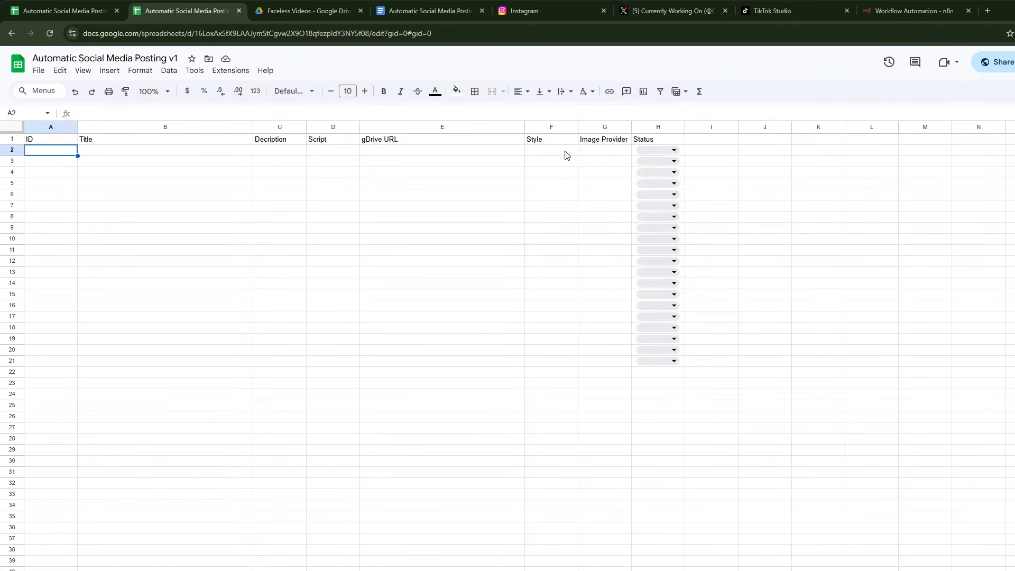
left_click(88, 12)
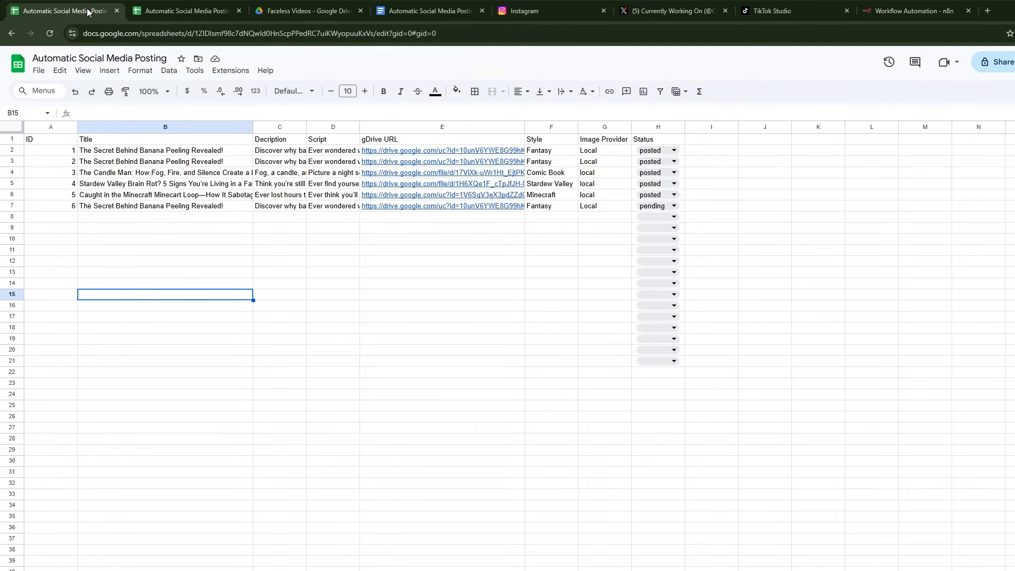
left_click(179, 12)
left_click(45, 152)
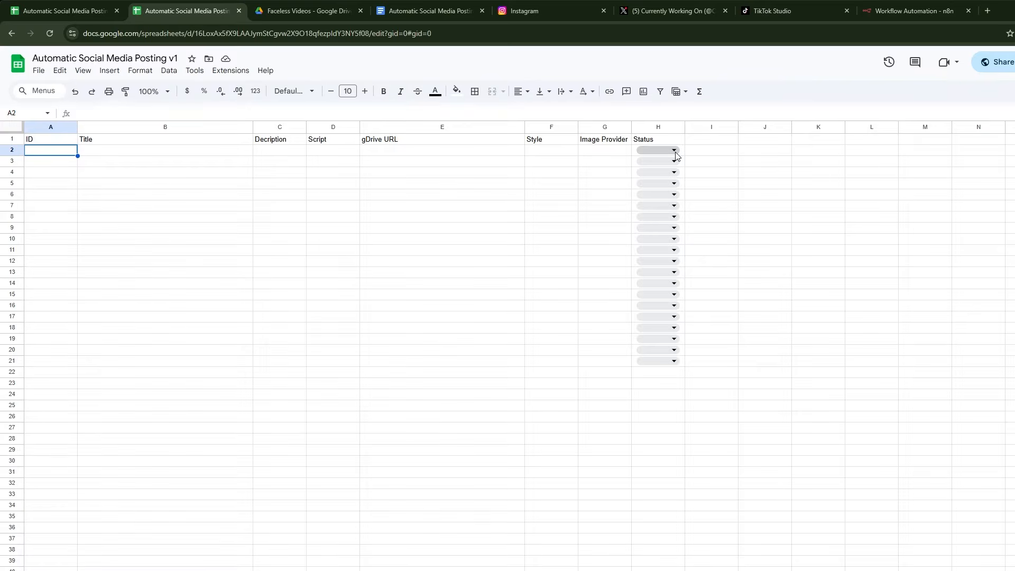
left_click(75, 11)
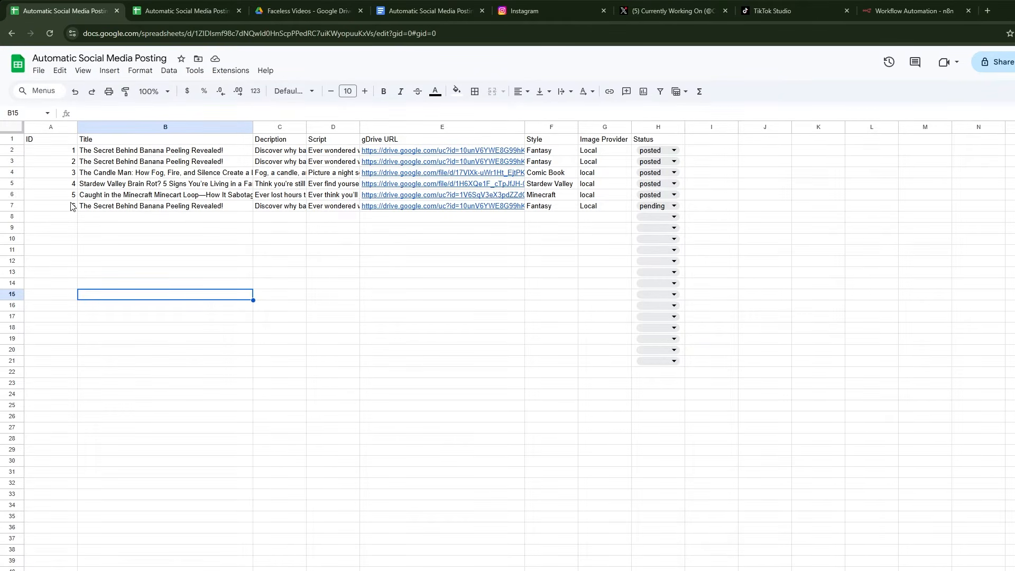
left_click_drag(71, 206, 593, 210)
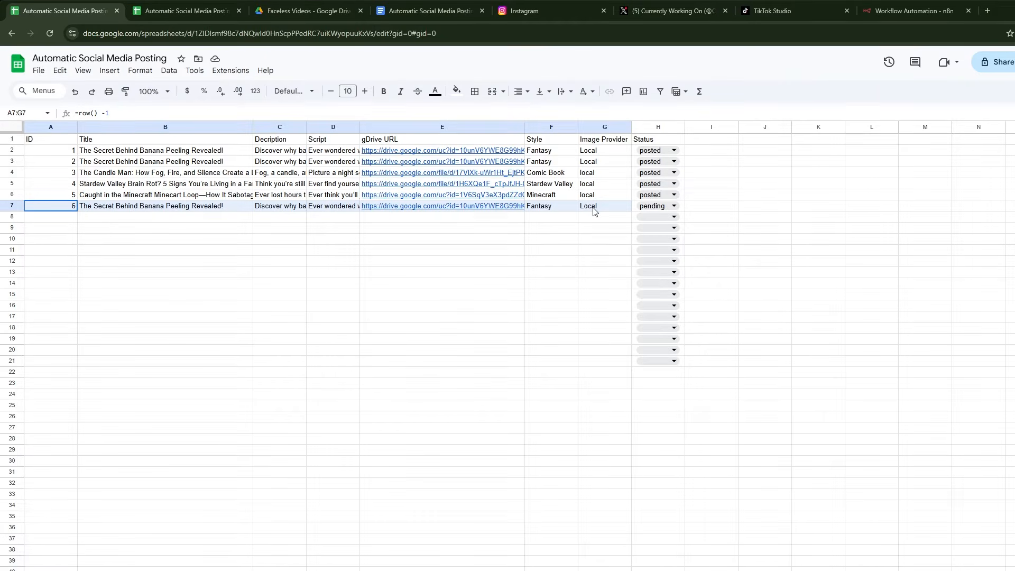
left_click(189, 12)
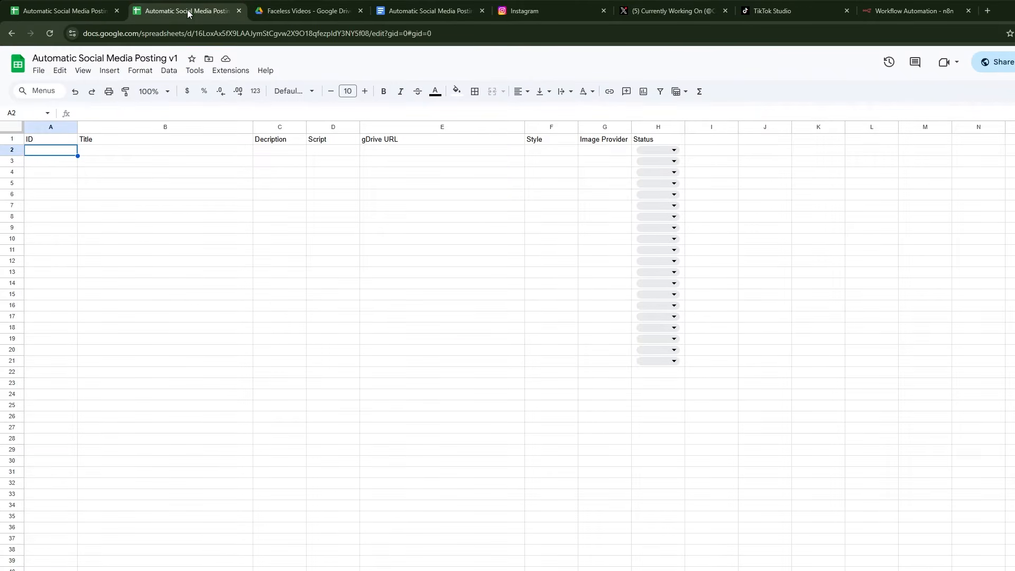
key("ctrl+v")
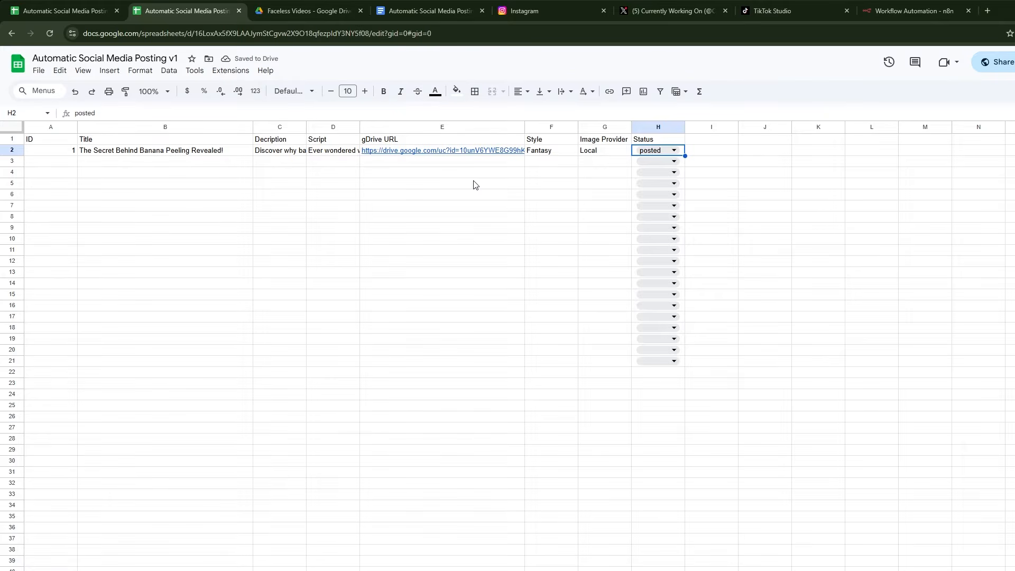
- In Google Drive, set the Uploads folder's general access to Anyone with the link
left_click(79, 11)
left_click(310, 11)
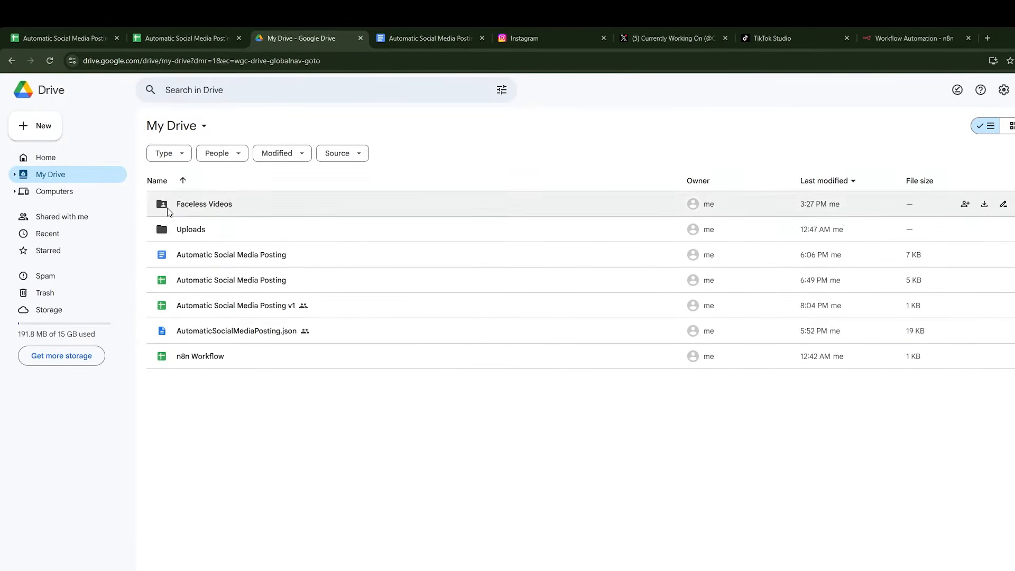
mouse_move(165, 208)
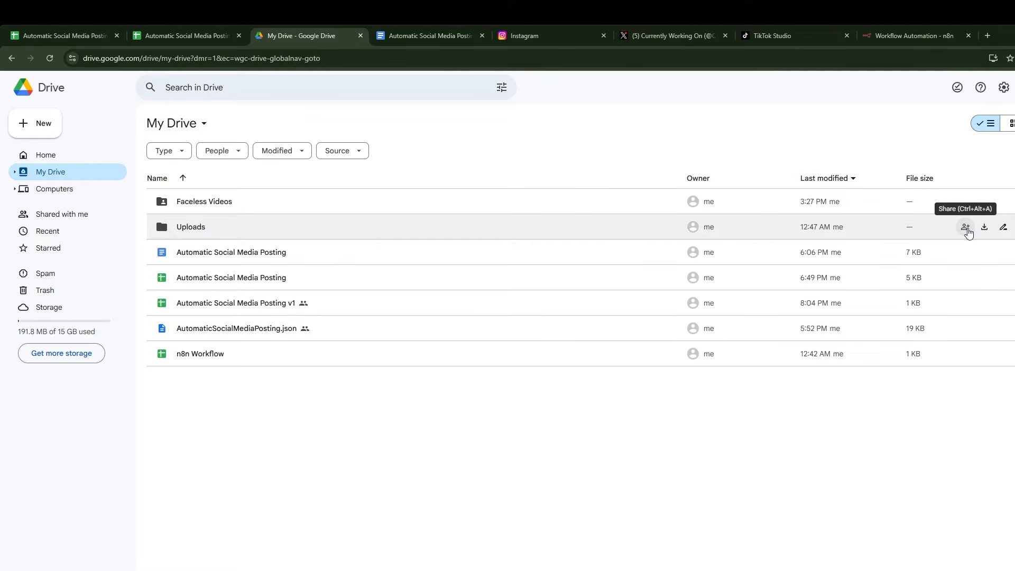
right_click(966, 233)
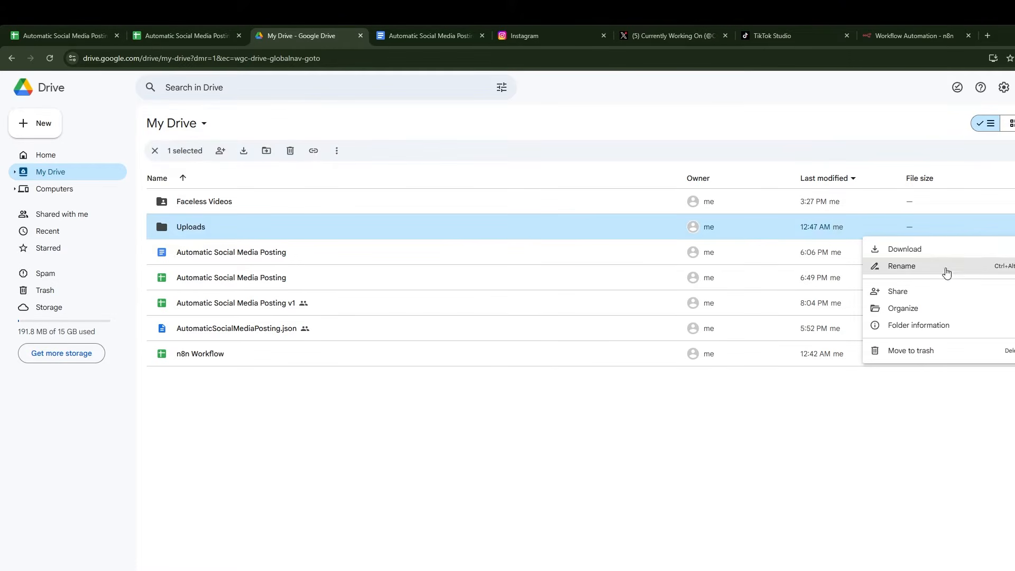
mouse_move(893, 292)
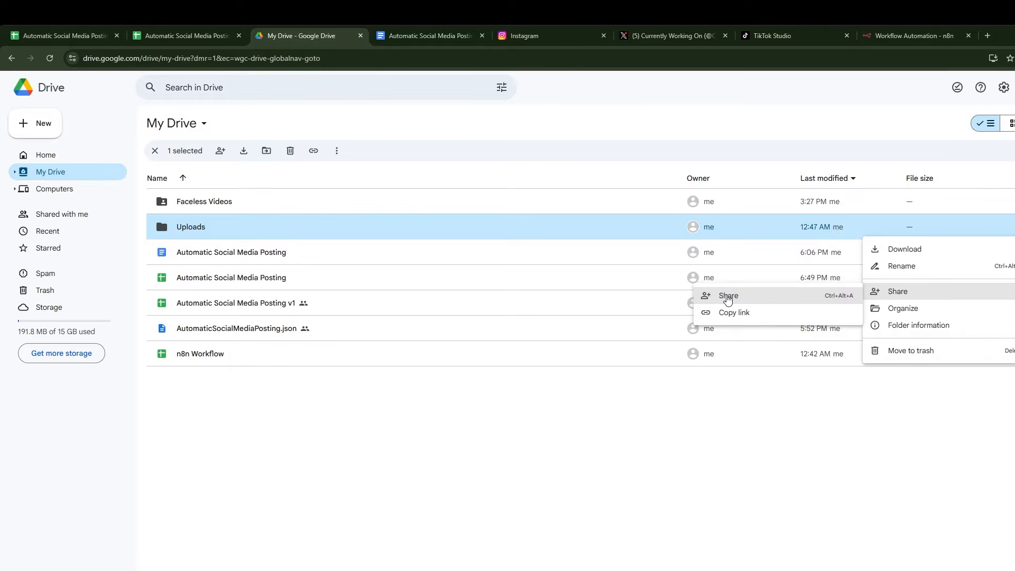
left_click(728, 297)
left_click(470, 421)
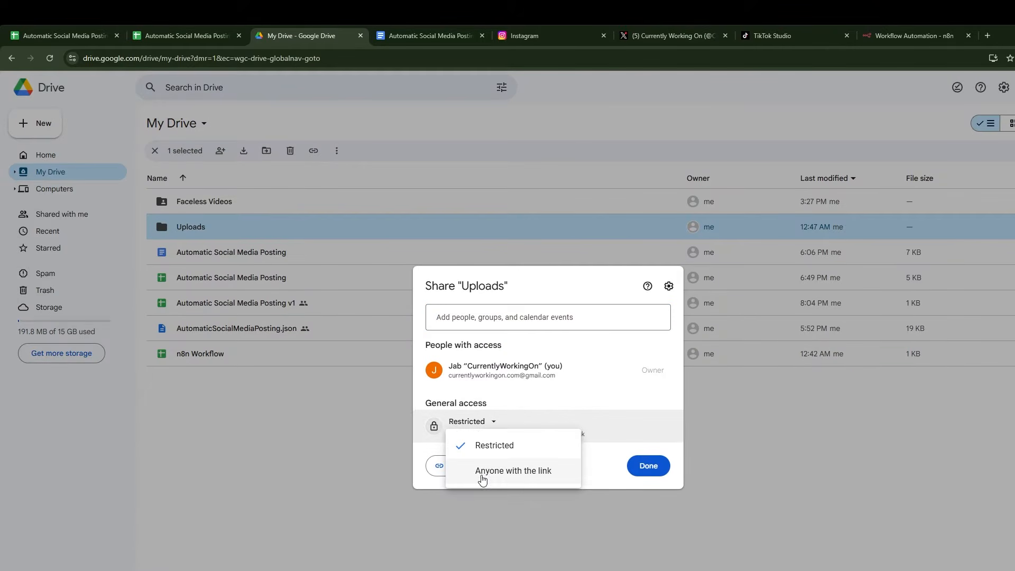
left_click(481, 476)
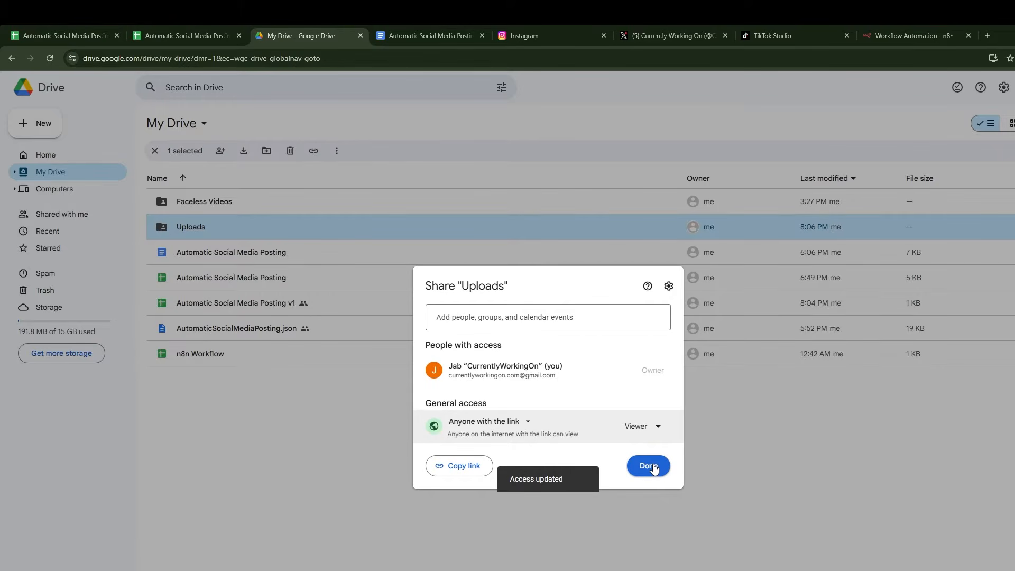
left_click(643, 467)
- Open the Faceless Videos folder and copy the share link of Understanding_Truth_Of_Peeling_Bananas.mp4
mouse_move(165, 234)
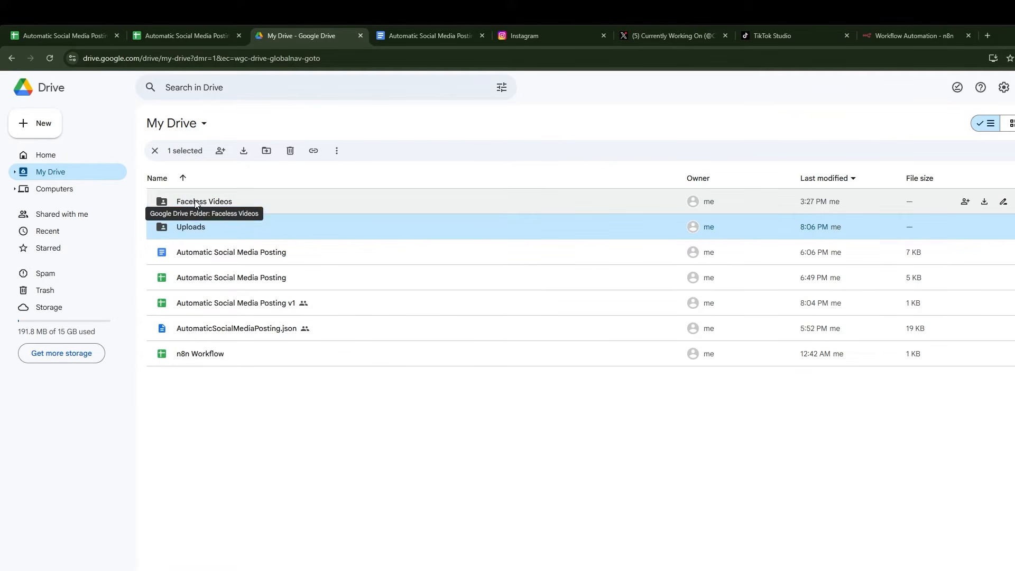
double_click(195, 203)
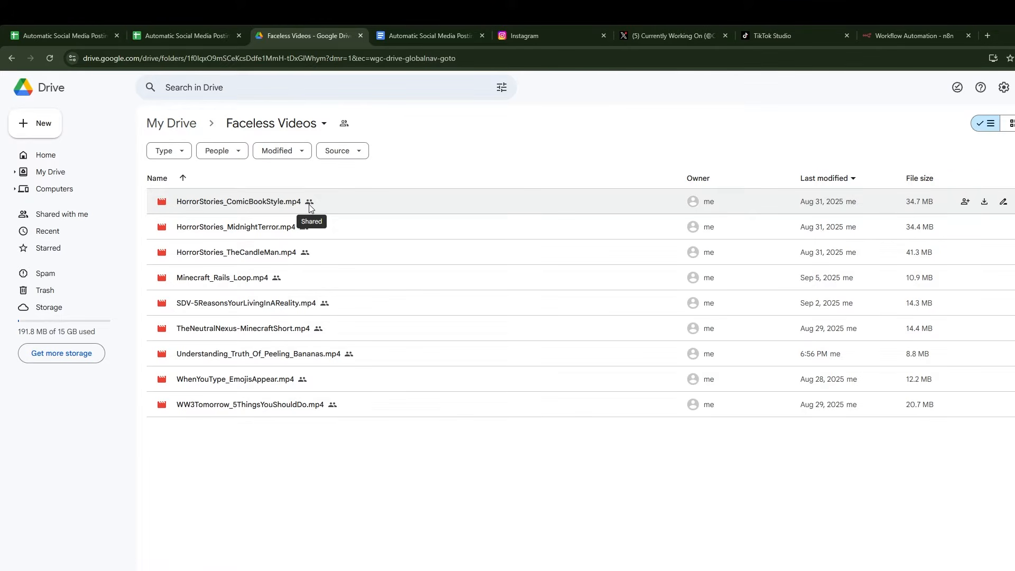
right_click(859, 359)
mouse_move(893, 460)
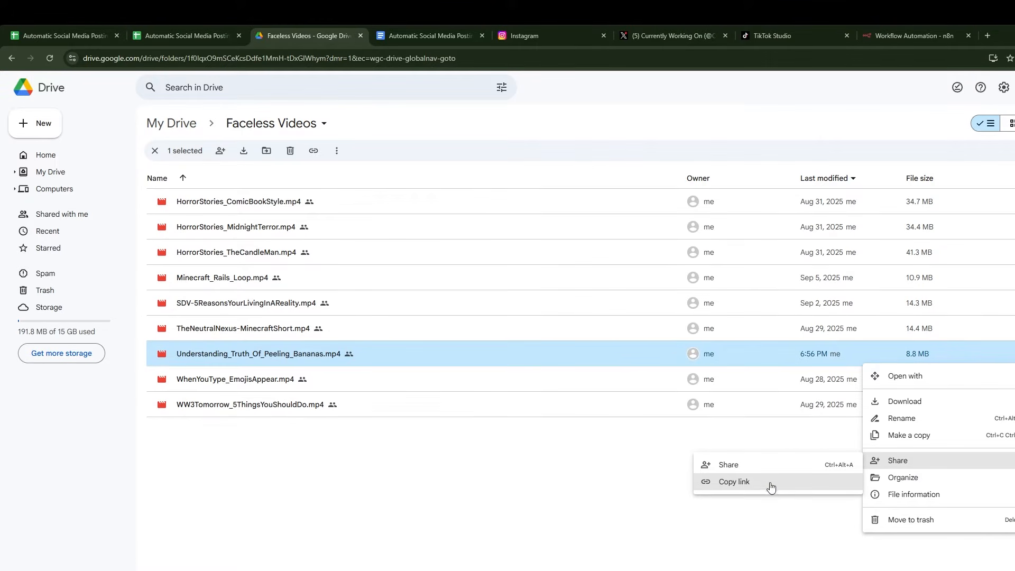
left_click(734, 483)
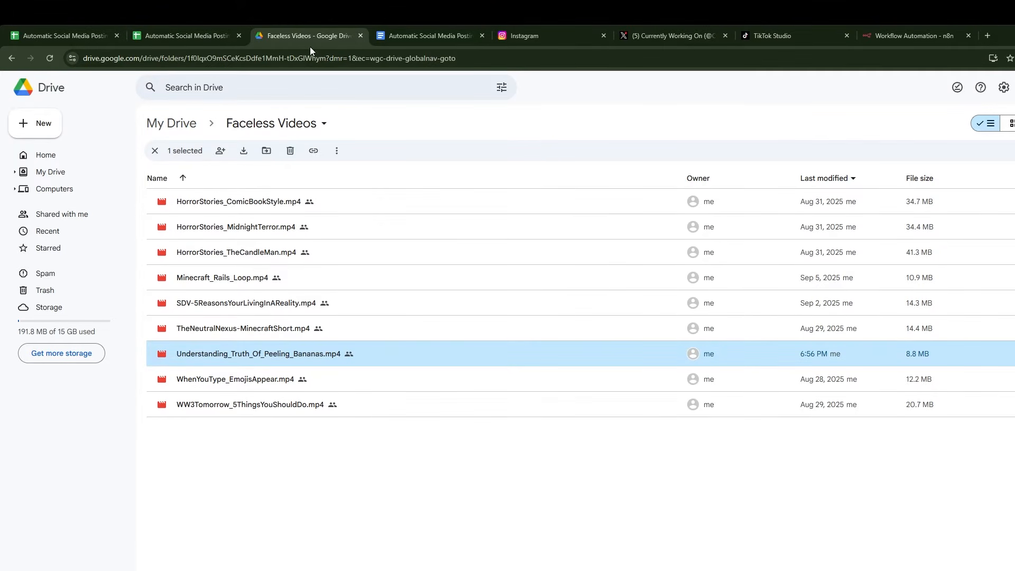
- Paste the copied video link into the gDrive URL cell E2 of the Automatic Social Media Posting v1 sheet
left_click(230, 37)
left_click(382, 178)
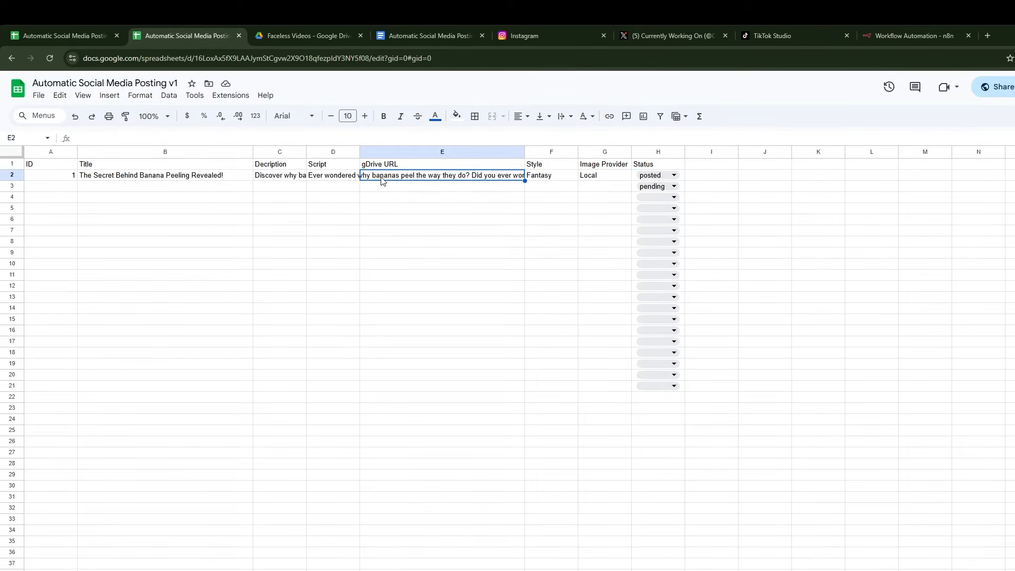
key("ctrl+v")
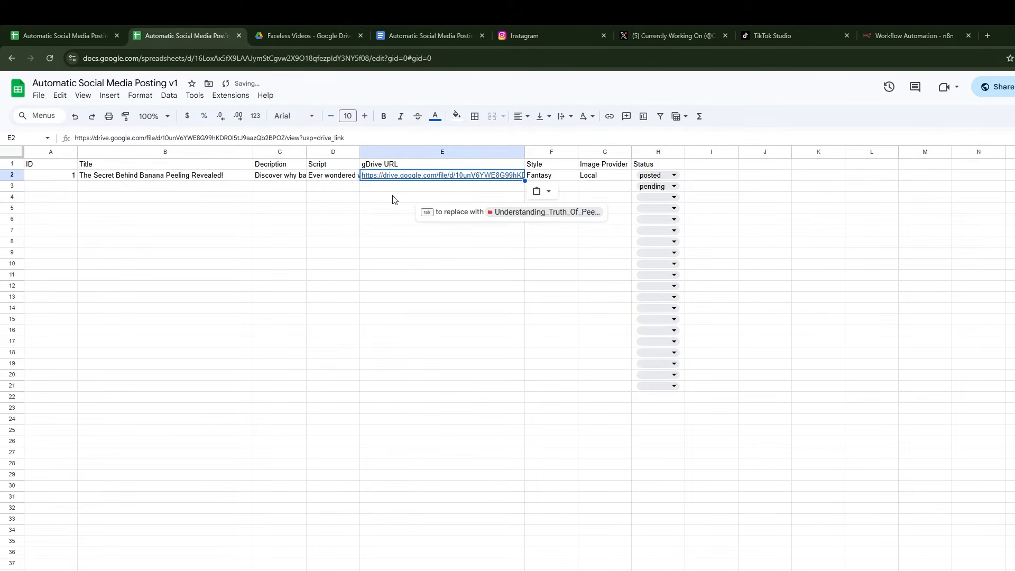
left_click(326, 286)
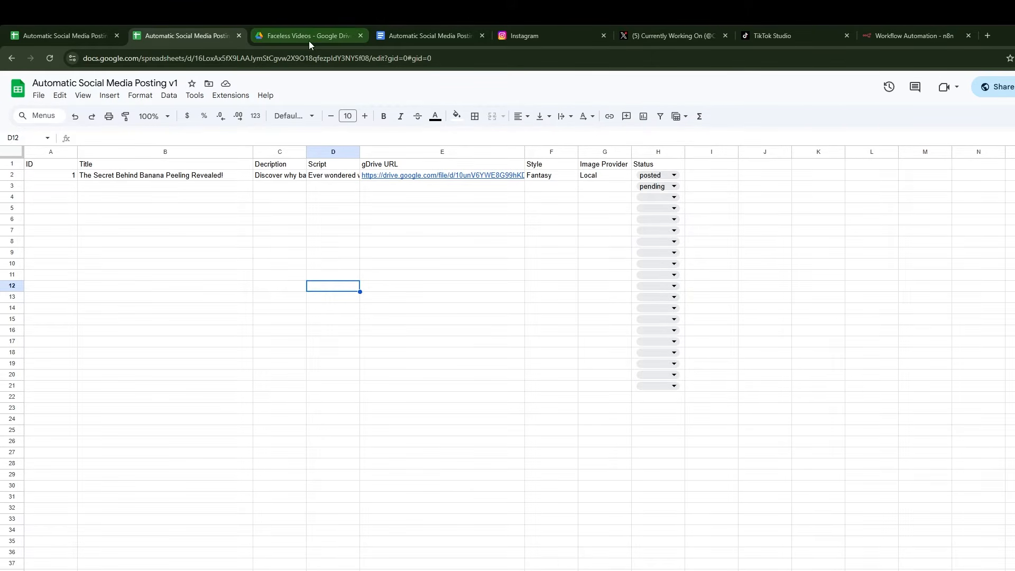
- Switch to the n8n workflow and add a Code node after the Get row(s) in sheet node
left_click(911, 39)
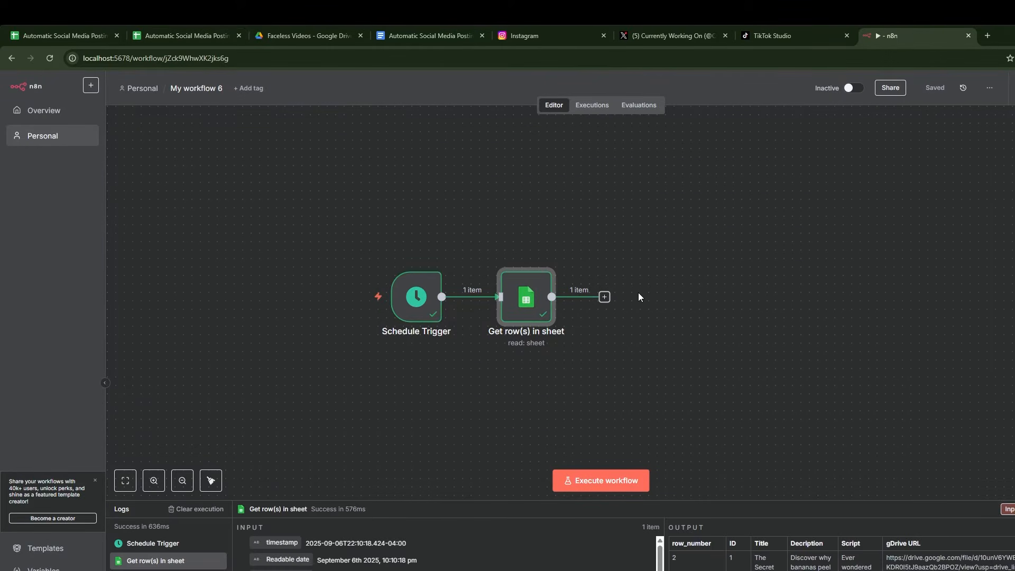
left_click(604, 297)
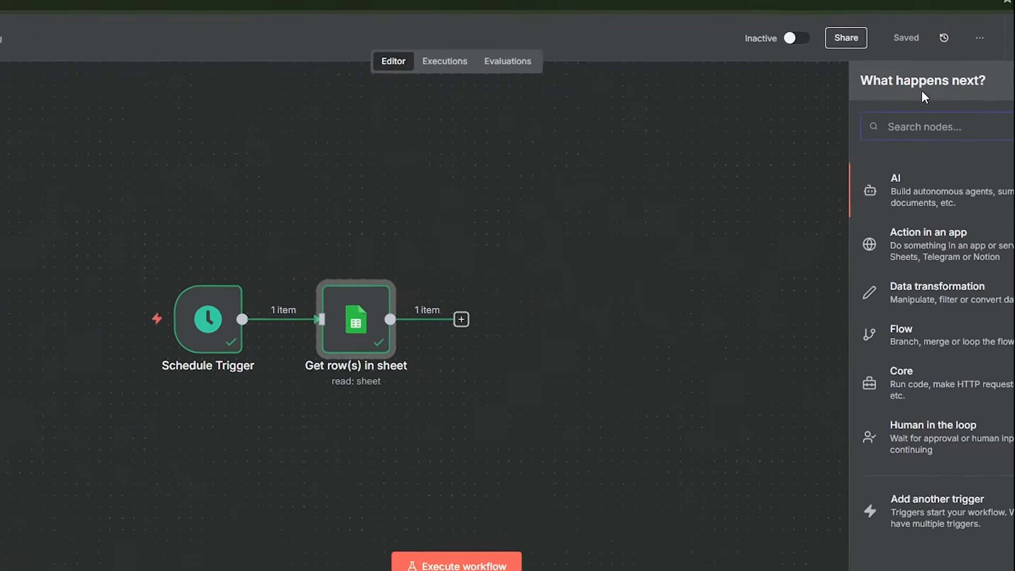
type("code")
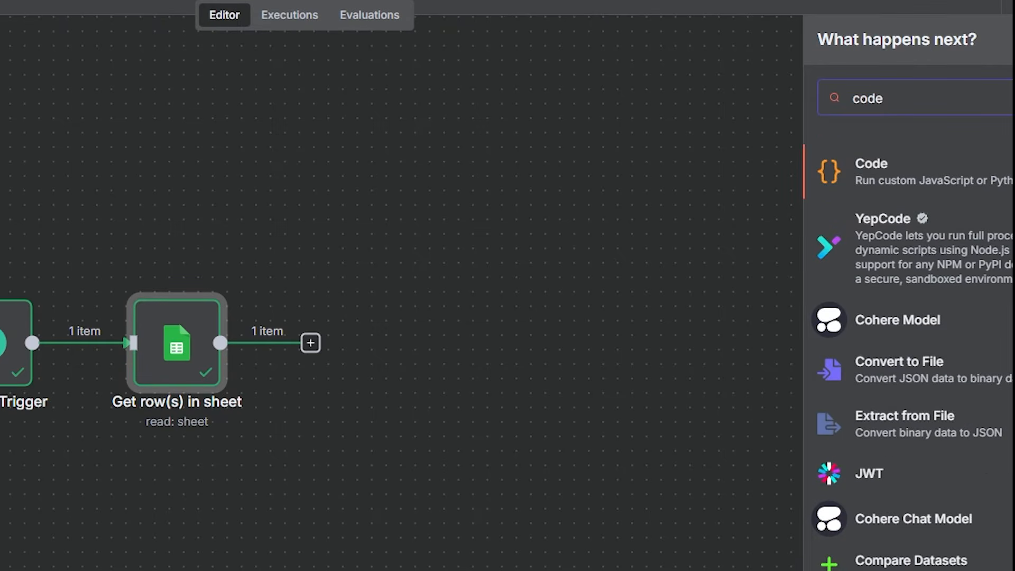
left_click(897, 178)
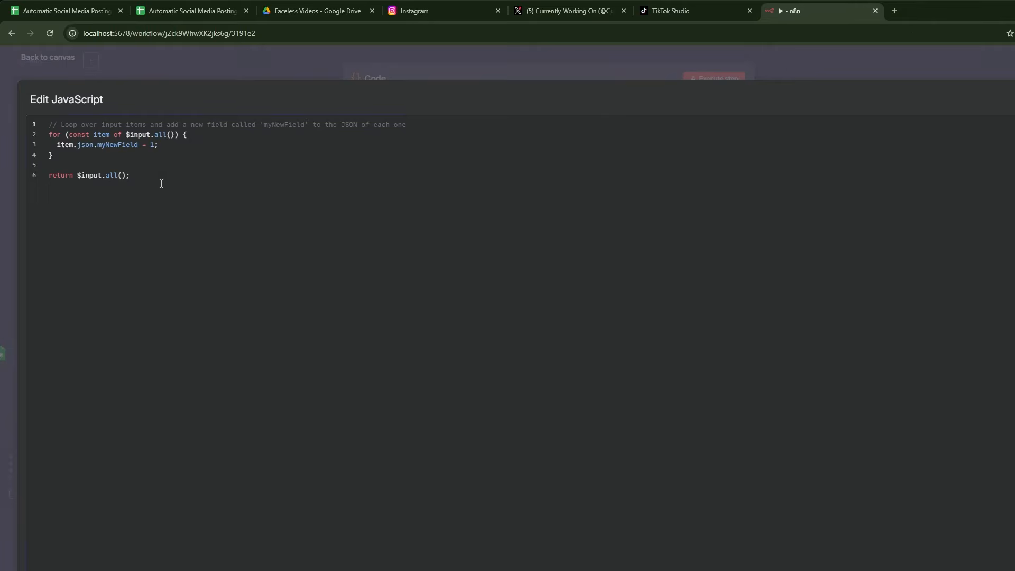
- Replace the Code node's default JavaScript with a script that extracts the file ID from gDrive URL and returns a download link as exportUrl
left_click_drag(160, 178, 7, 117)
key("BackSpace")
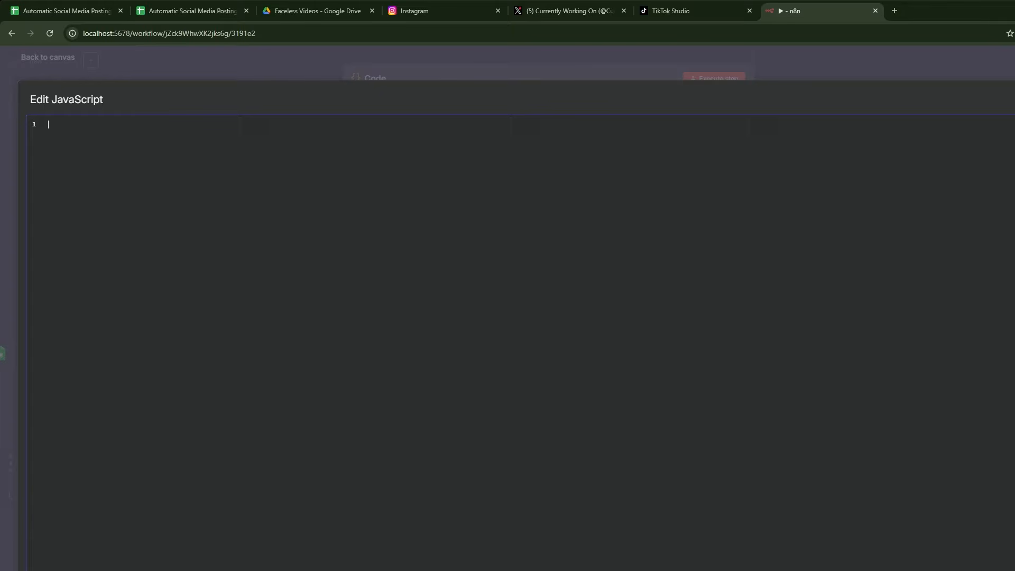
key("alt+Tab")
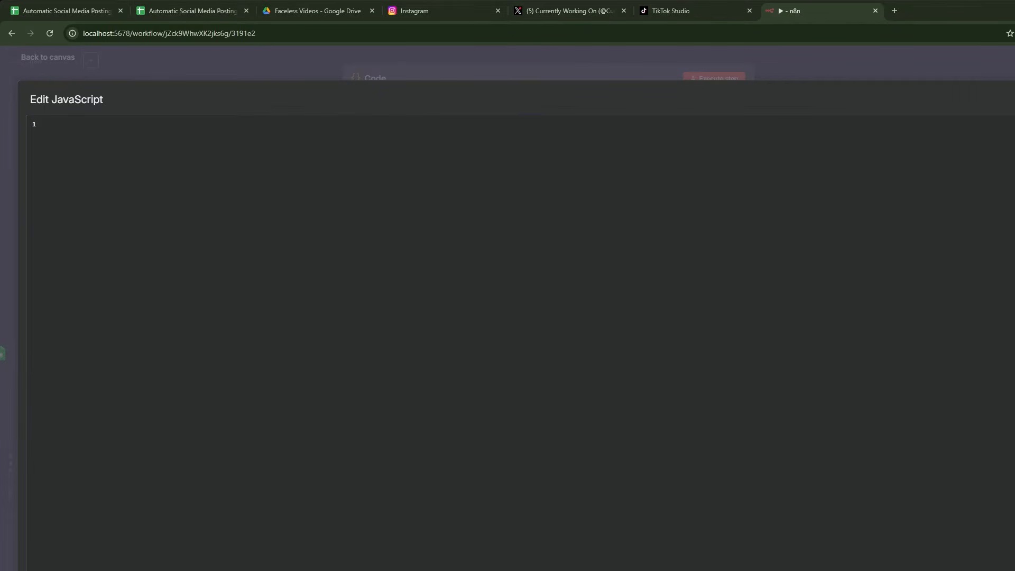
key("alt+Tab")
key("ctrl+v")
left_click(850, 59)
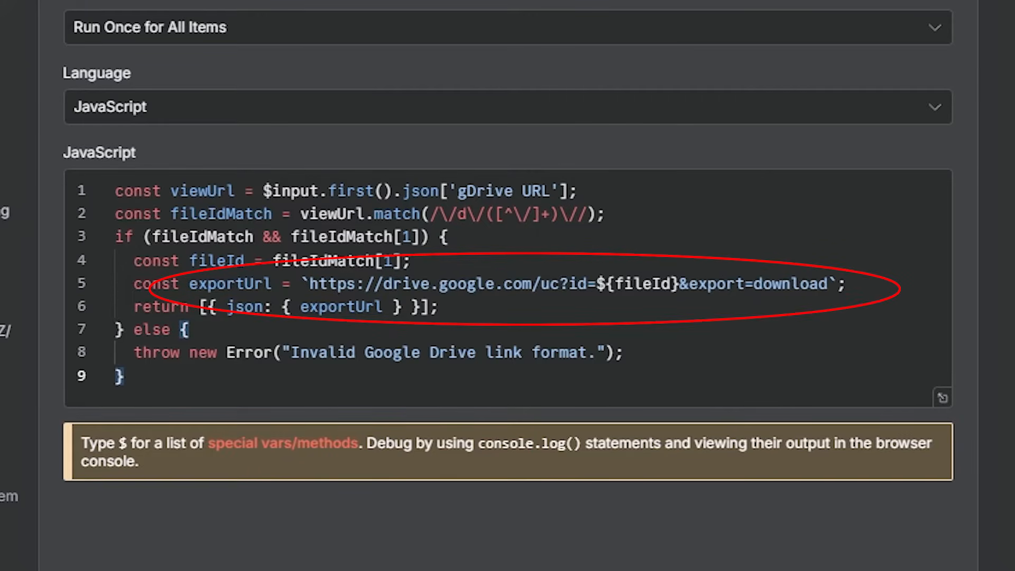
left_click_drag(0, 332, 4, 341)
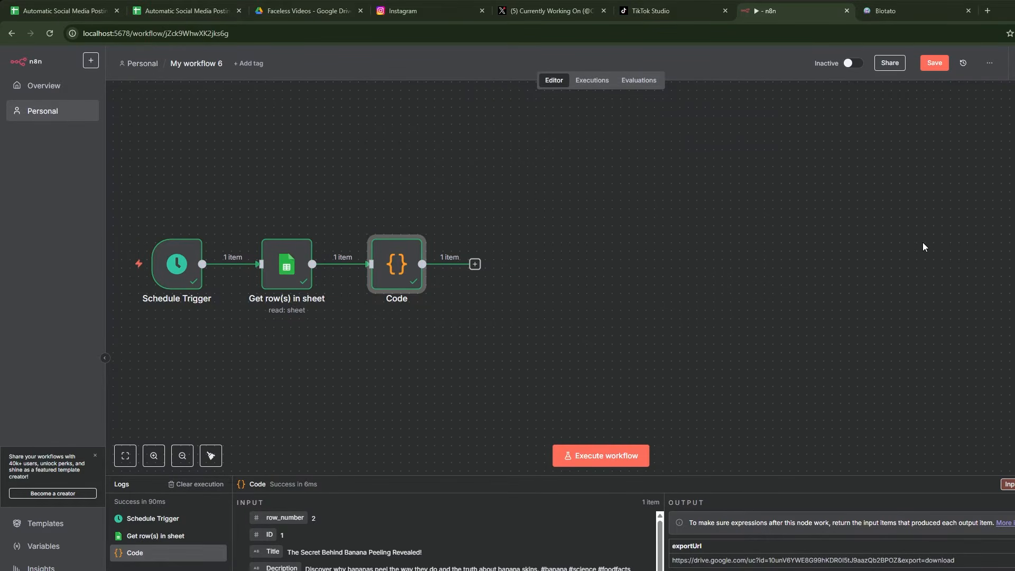
- Add an Edit Fields (Set) node after the Code node and set its mode to JSON
left_click(475, 264)
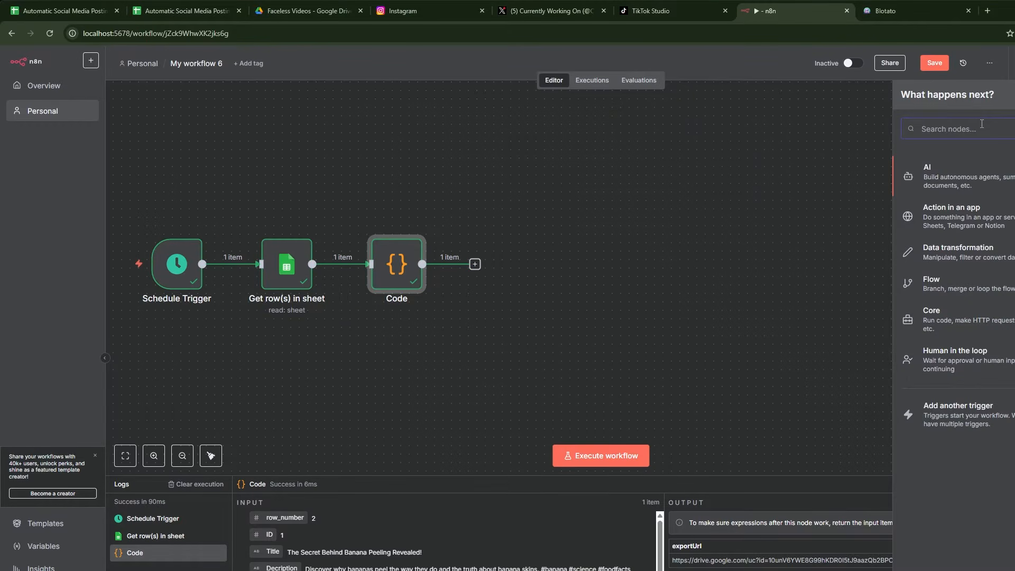
type("set")
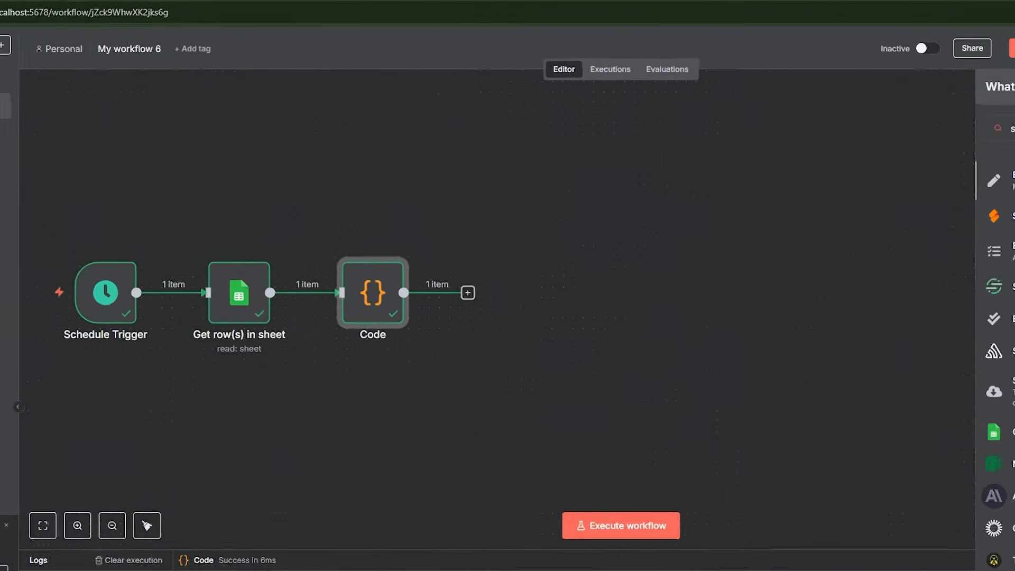
left_click(949, 179)
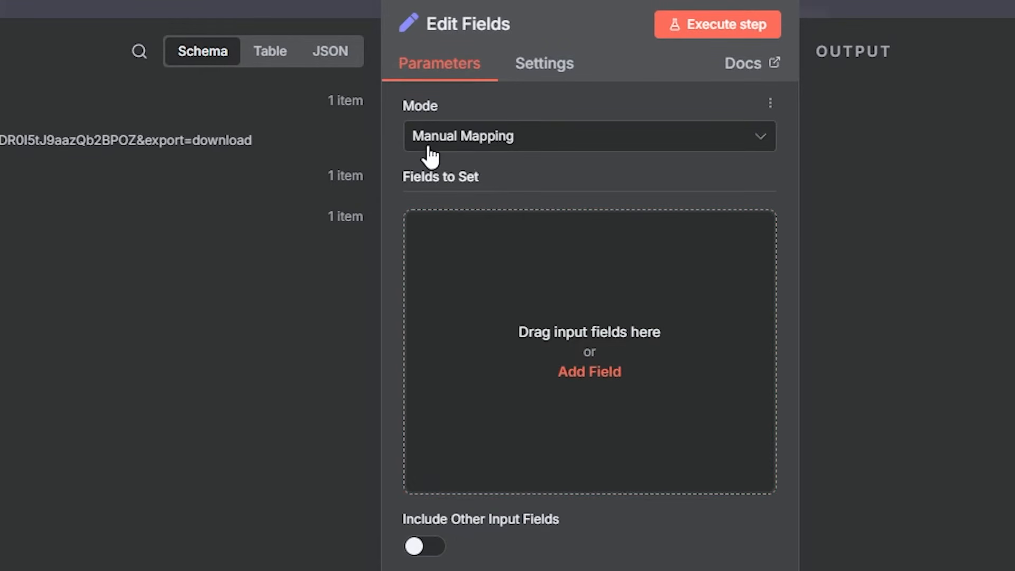
left_click(555, 149)
left_click(478, 265)
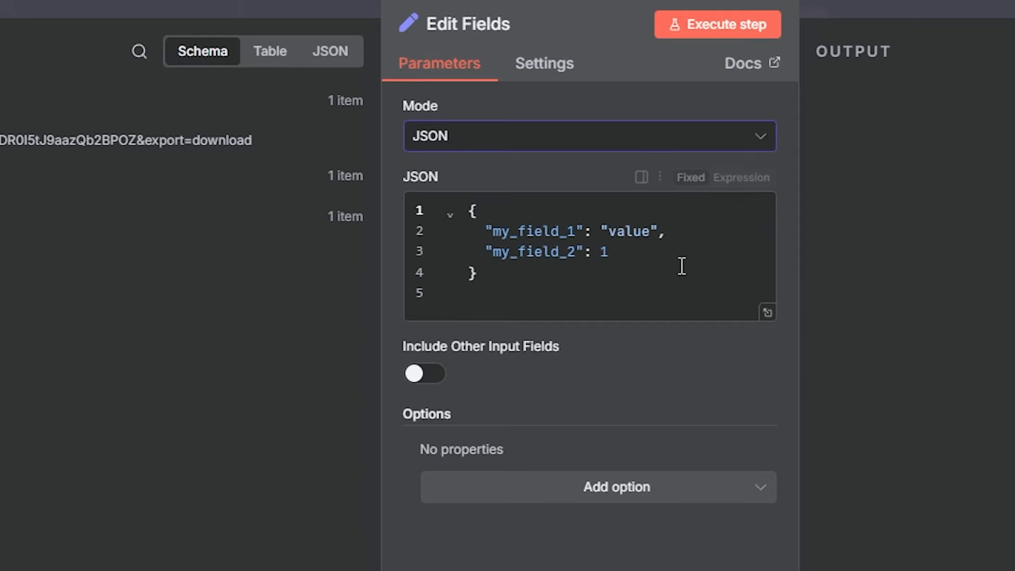
- Replace the Edit Fields JSON with a template holding a placeholder blotato_api_key and "xxxx" placeholders for the social media account, page and board IDs
left_click(767, 313)
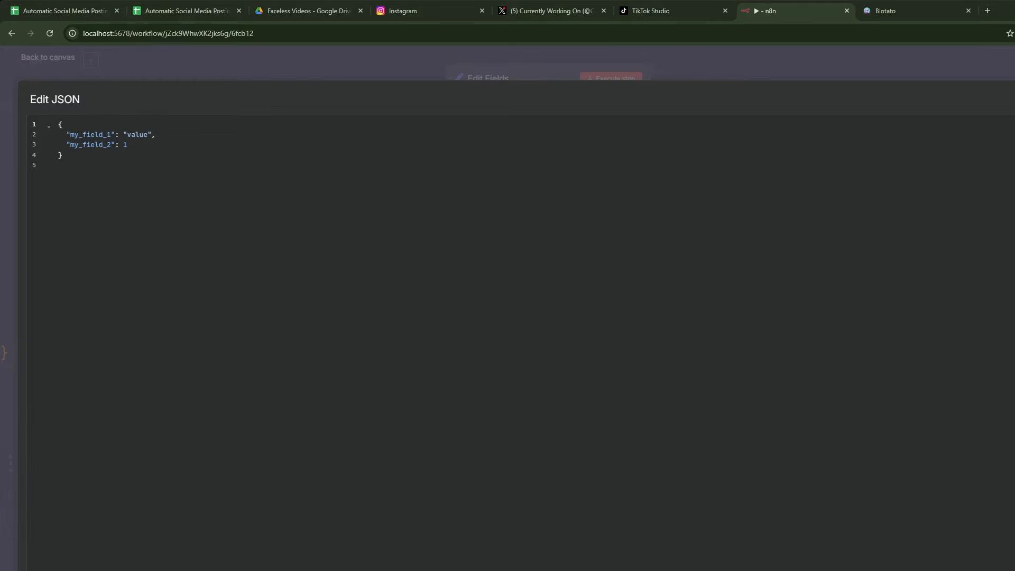
key("ctrl+a")
type("{   \"blotato_api_key\": \"insert blotato api key here\",   \"instagram_id\": \"xxxx\",   \"youtube_id\": \"xxxx\",   \"tiktok_id\": \"xxxx\",   \"facebook_id\": \"xxxx\",   \"facebook_page_id\": \"xxxx\",   \"threads_id\": \"xxxx\",   \"twitter_id\": \"xxxx\",   \"linkedin_id\": \"xxxx\",   \"pinterest_id\": \"xxxx\",   \"pinterest_board_id\": \"xxxx\",   \"bluesky_id\": \"xxxx\" }")
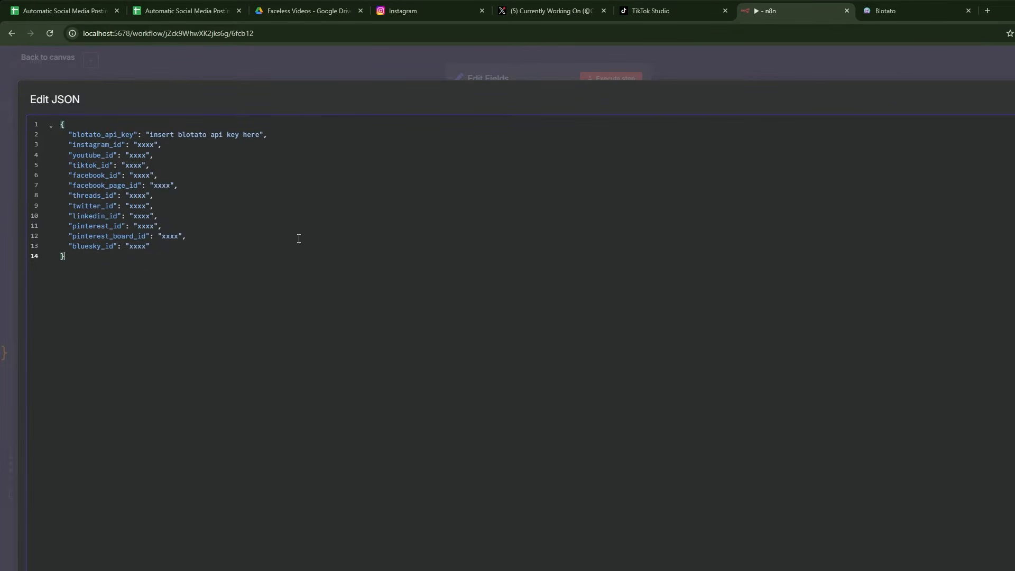
left_click(809, 64)
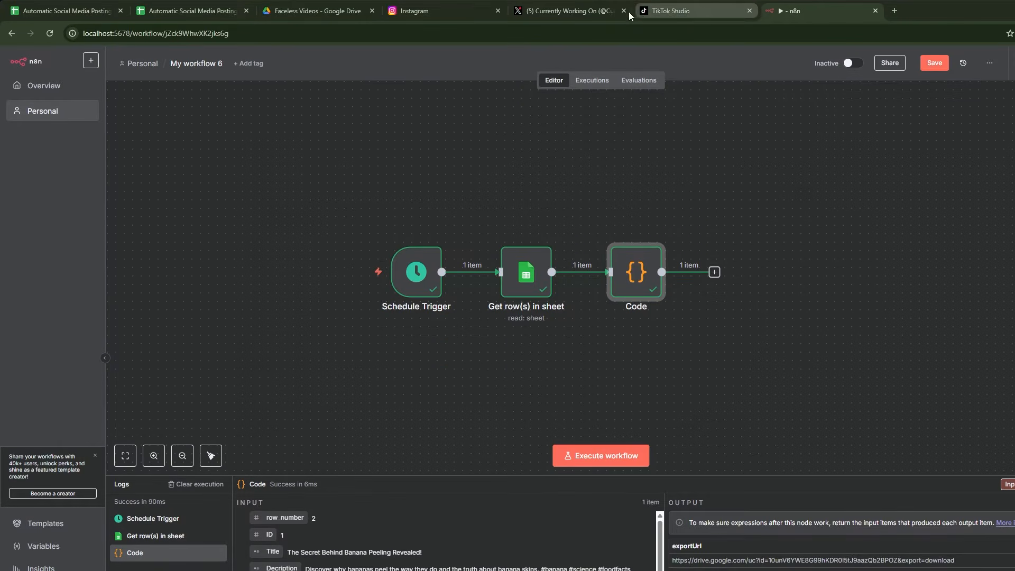
- Open blotato.com in a new browser tab and log in to the Blotato account
left_click(895, 12)
left_click(873, 37)
type("b")
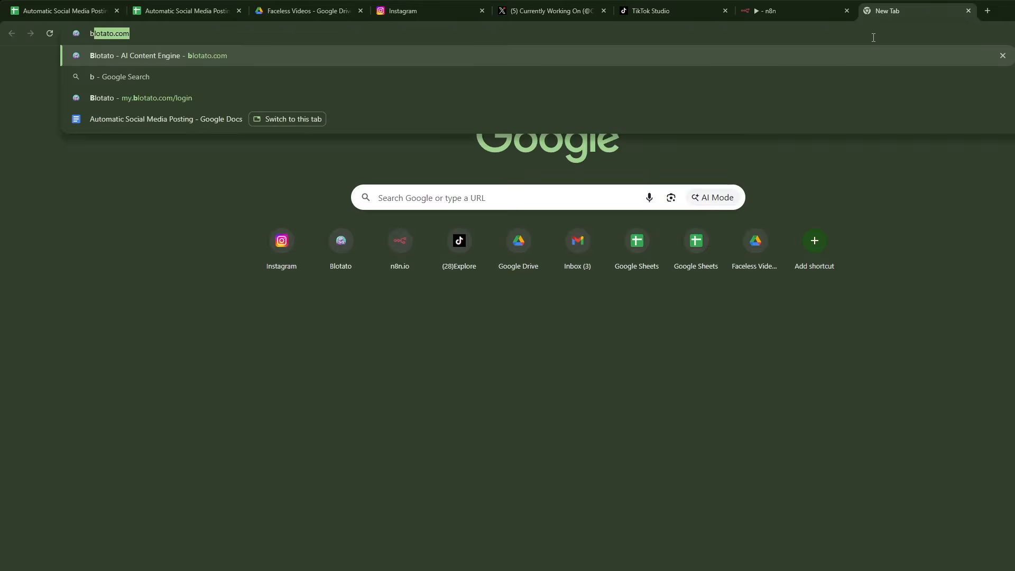
type("log")
key("BackSpace")
type("ta")
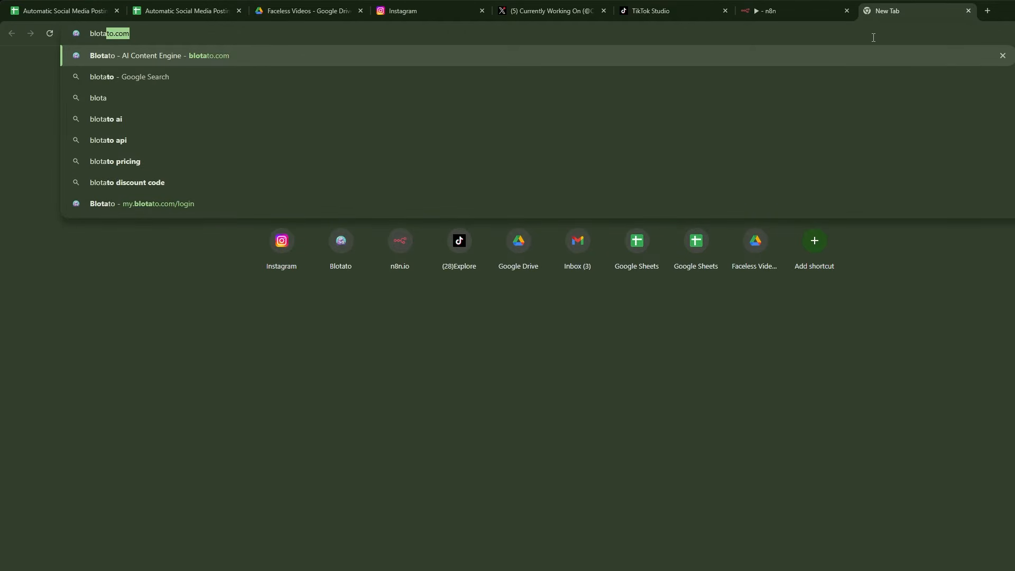
key("Return")
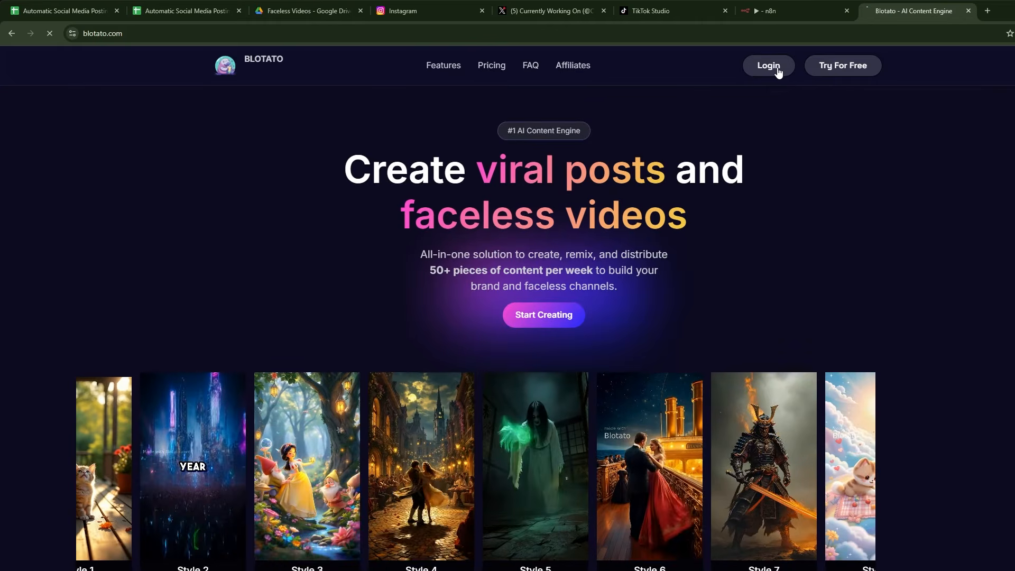
left_click(777, 69)
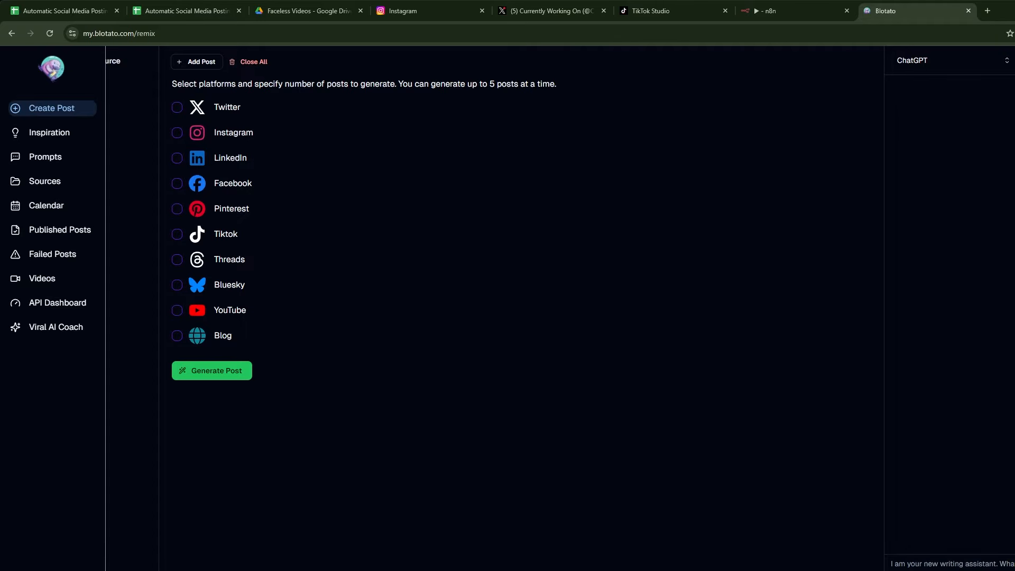
- Copy the API key from Blotato's API settings and paste it as the blotato_api_key value in the Edit Fields JSON
left_click(46, 501)
left_click(278, 103)
left_click(217, 165)
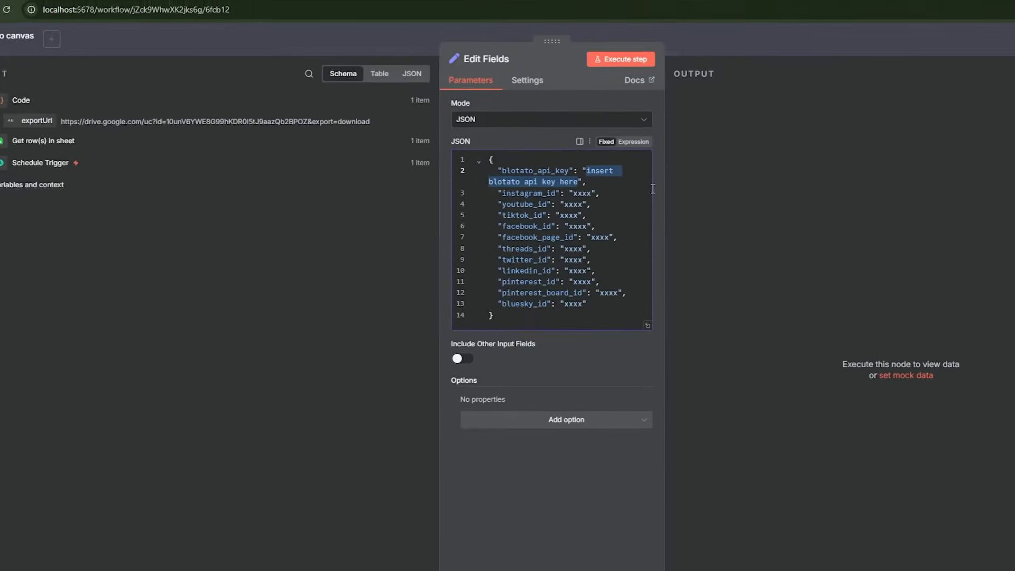
key("ctrl+v")
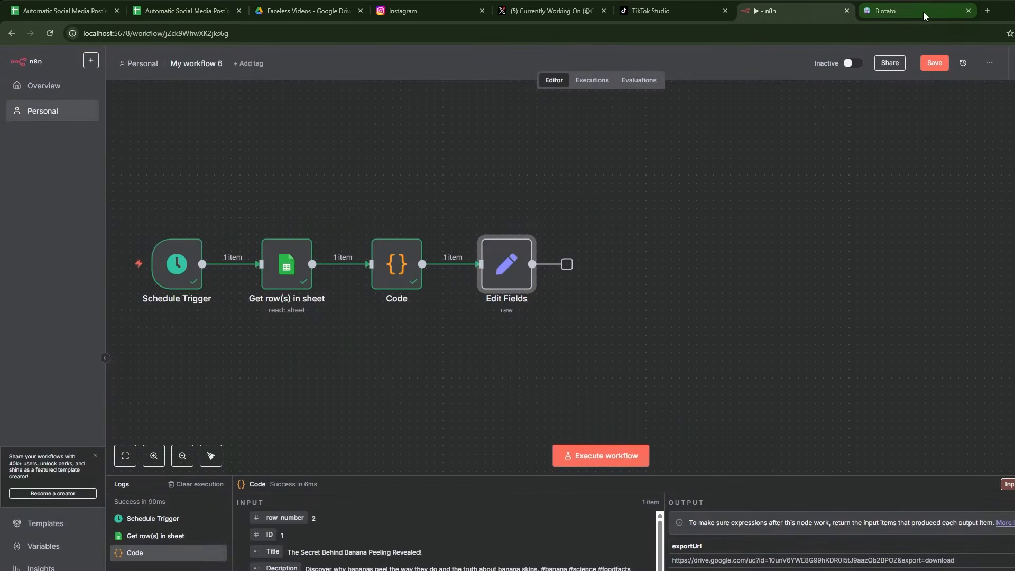
left_click(919, 11)
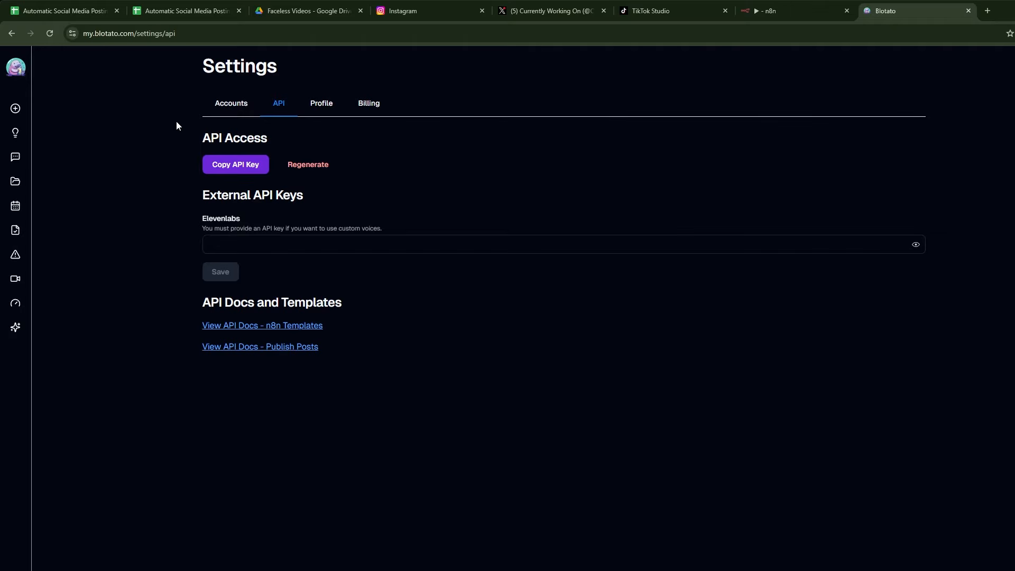
left_click(224, 104)
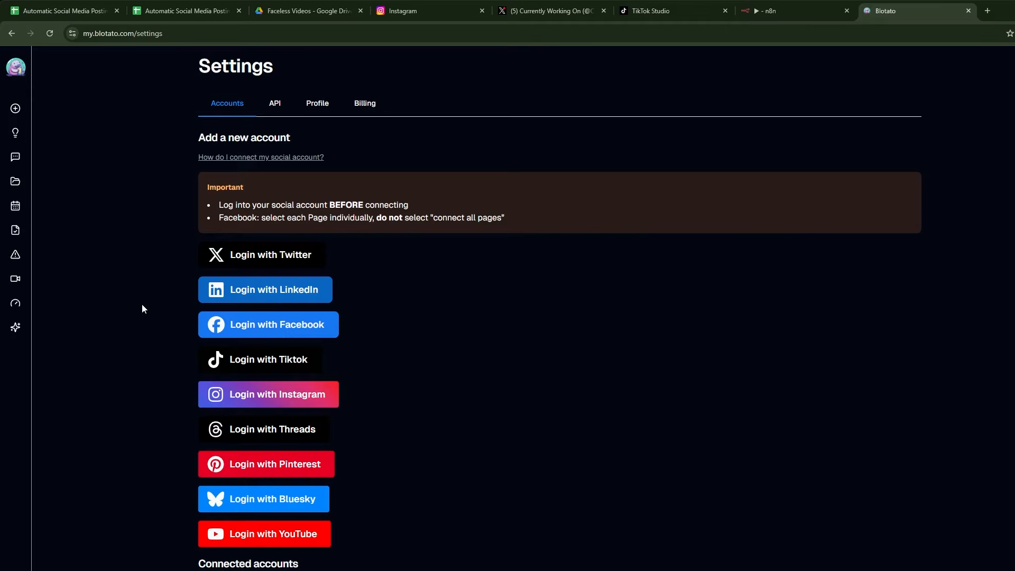
left_click(398, 11)
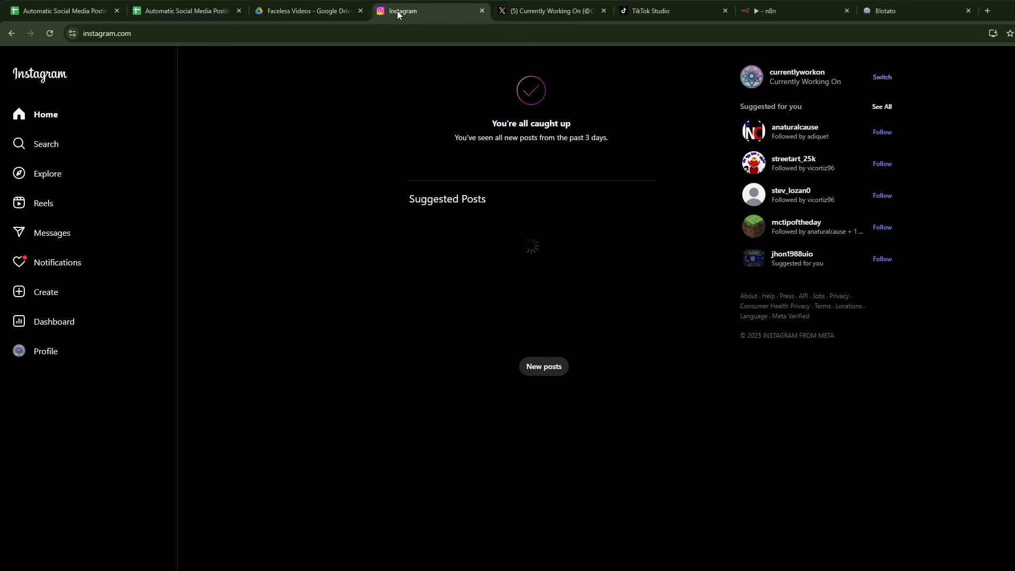
left_click(47, 351)
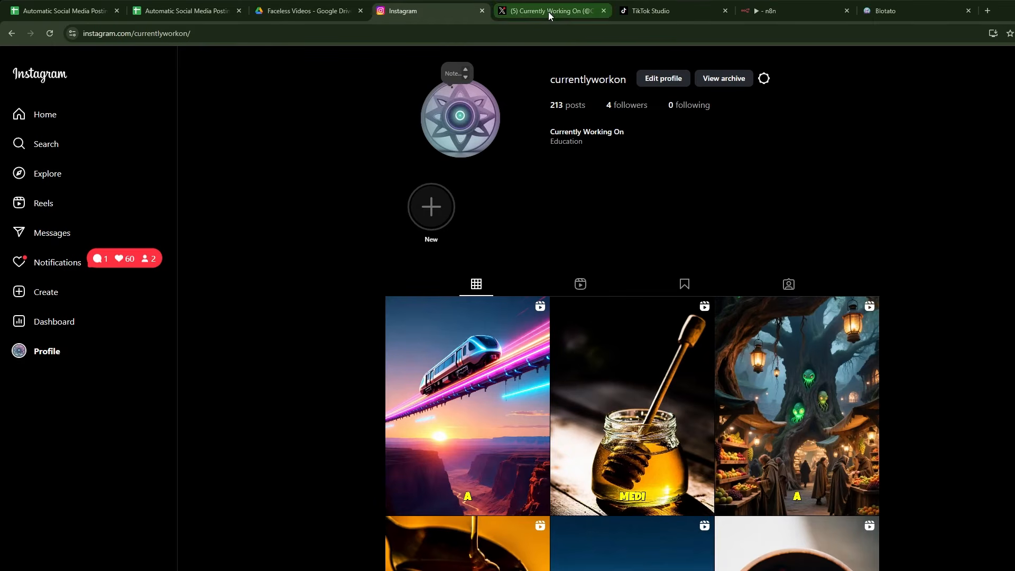
left_click(548, 12)
left_click(908, 13)
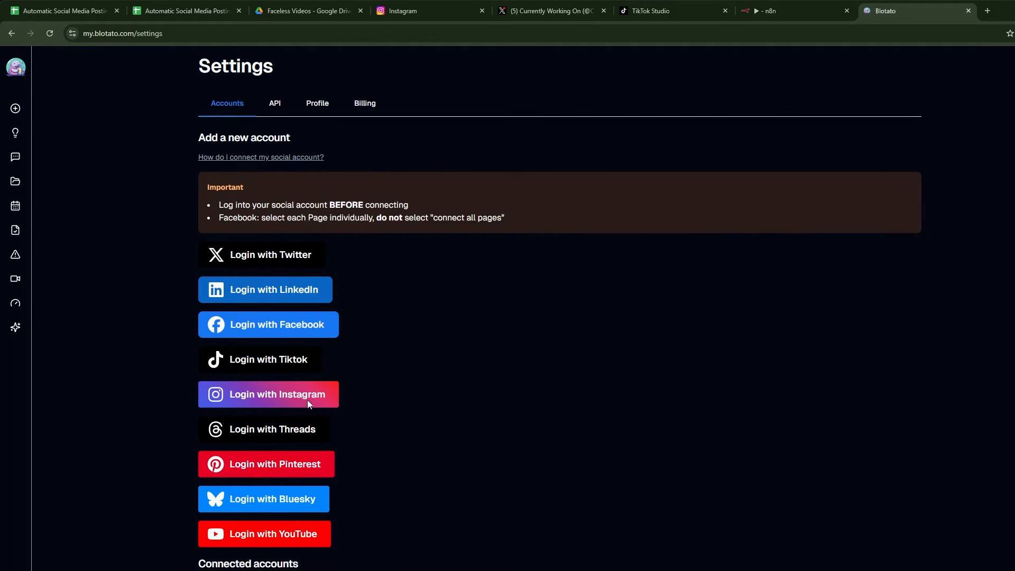
left_click(284, 396)
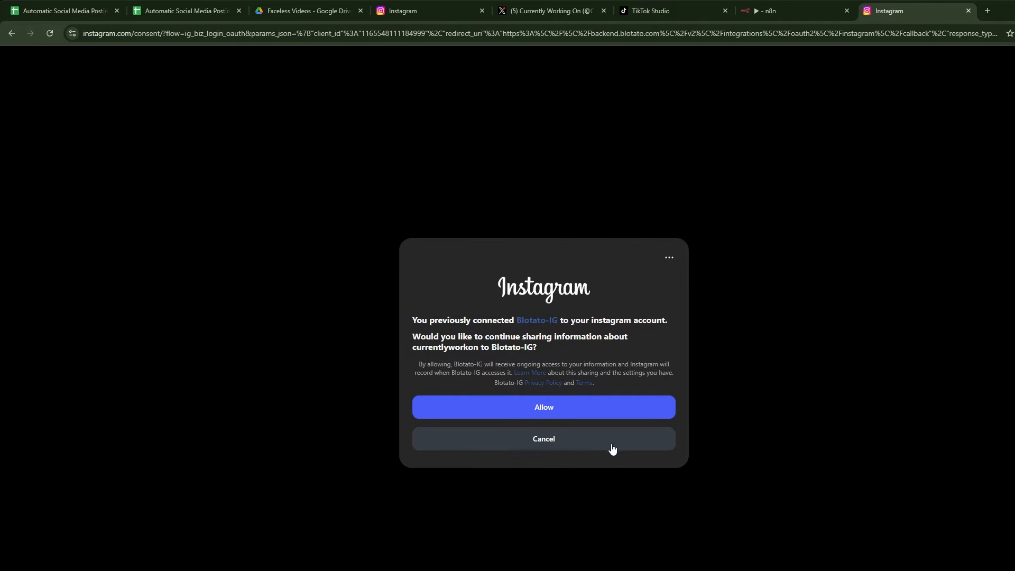
left_click(545, 447)
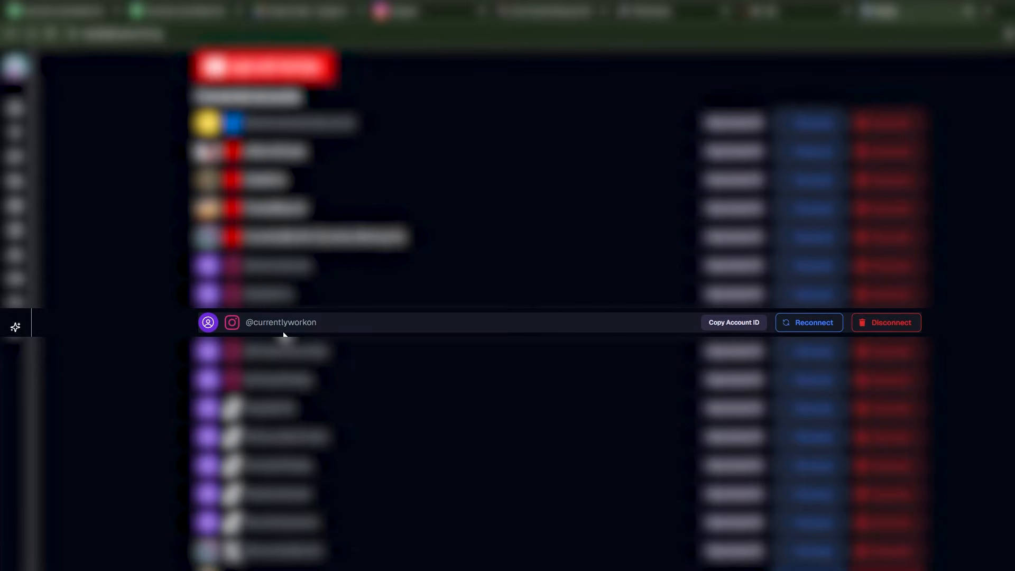
- Copy the connected accounts' IDs from Blotato into the Edit Fields JSON, leaving facebook_page_id as "xxxx"
left_click(735, 326)
left_click(784, 13)
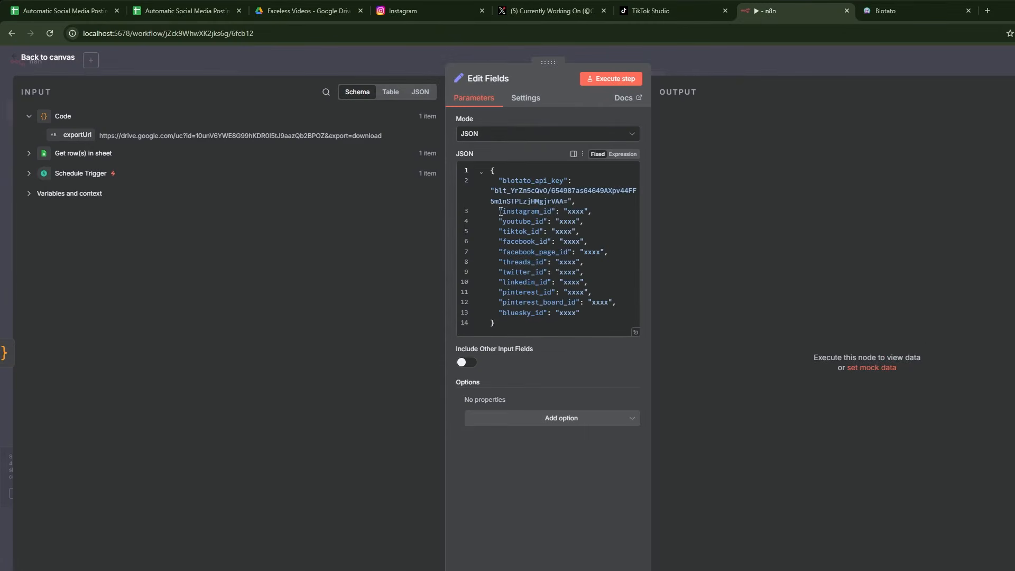
double_click(576, 212)
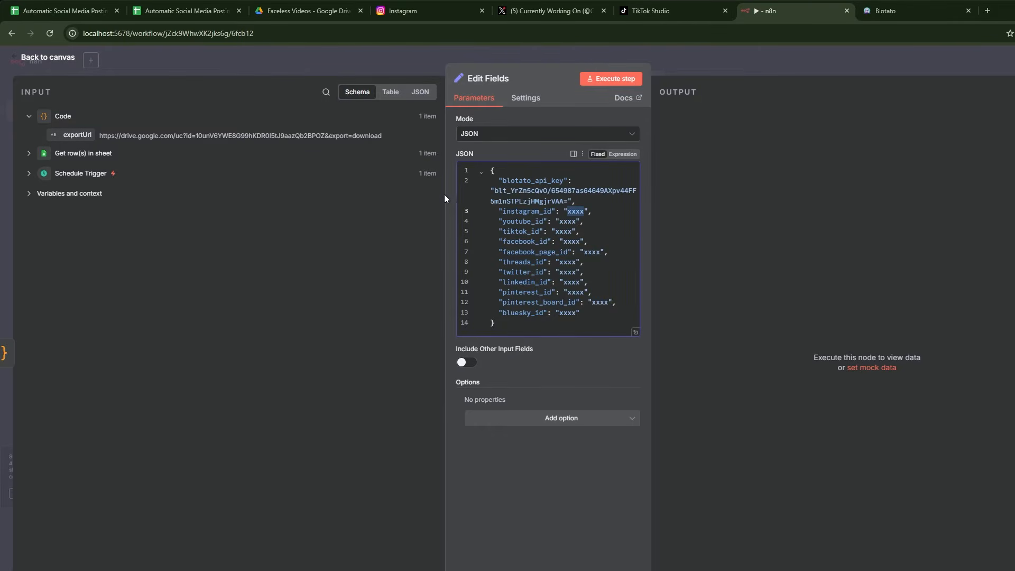
left_click(899, 10)
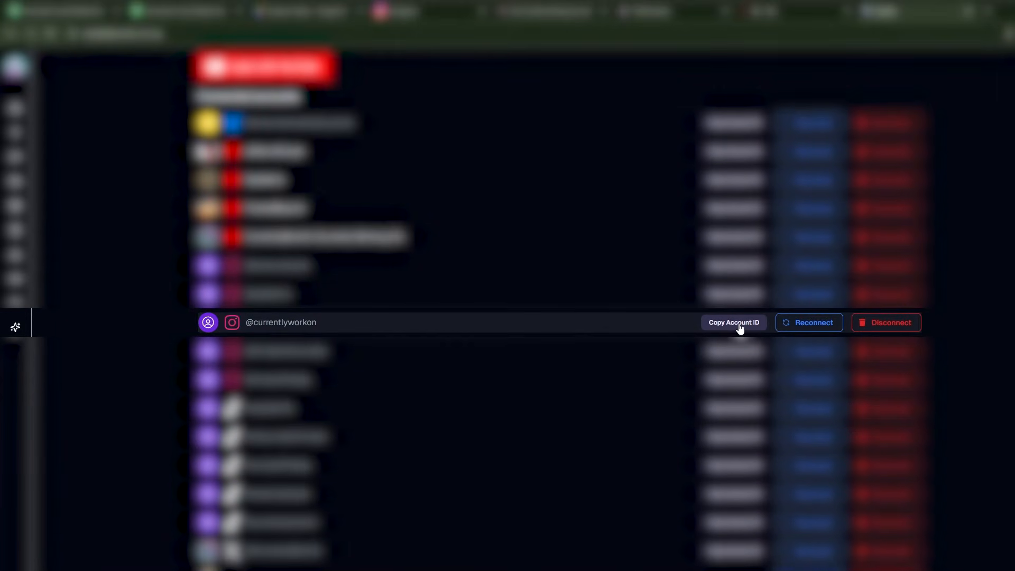
left_click(740, 323)
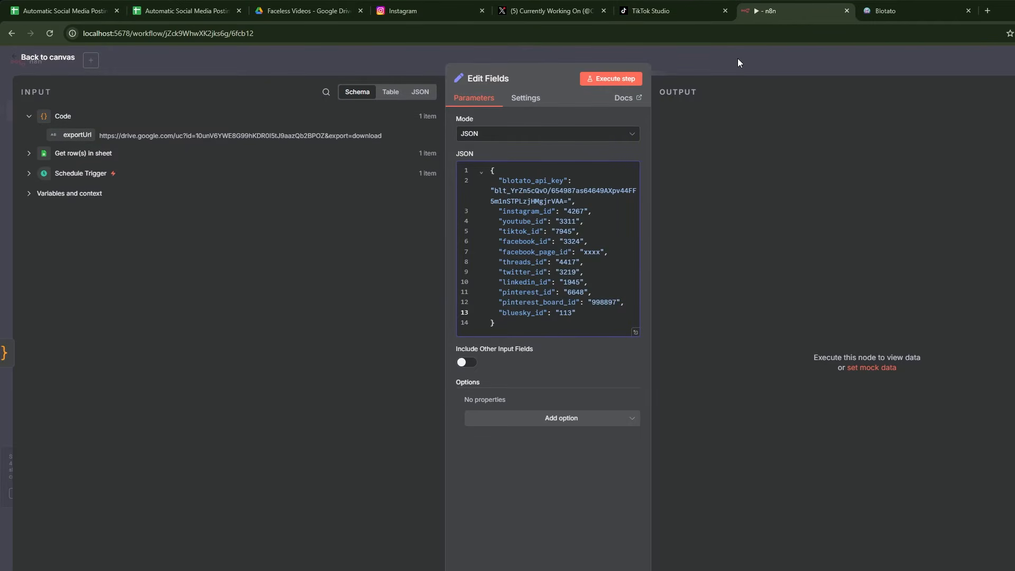
key("Escape")
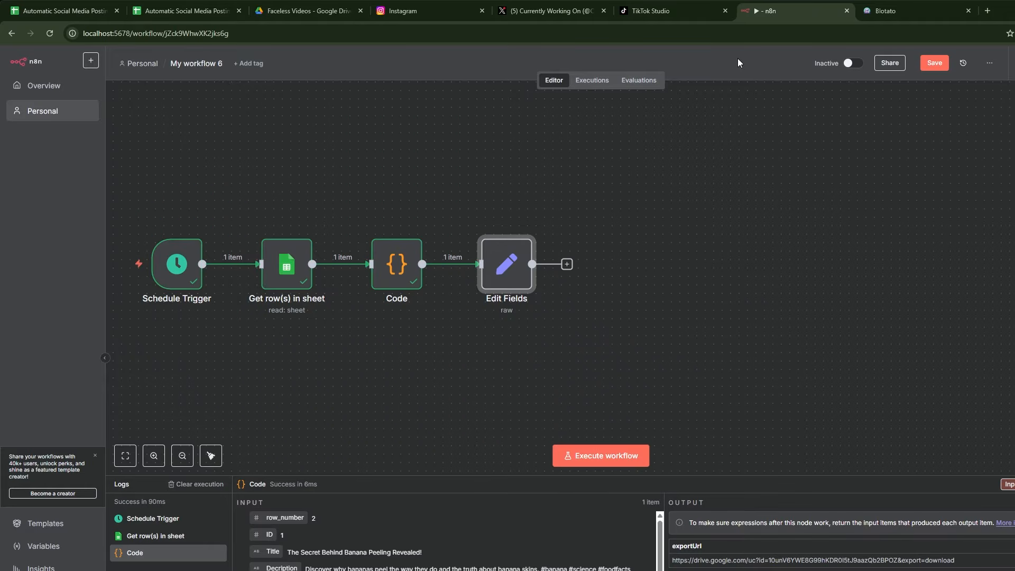
- Rename the Edit Fields node "Prepare for Publish", the sheet node "gSheets" and the Code node "ReWrite URL"
key("Return")
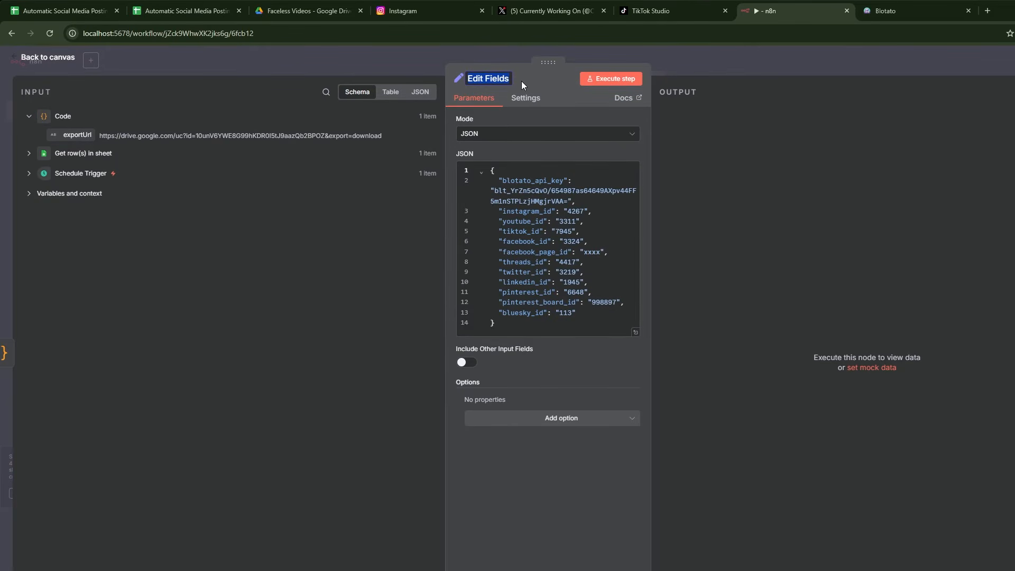
type("Prepare for Publish")
key("Return")
left_click(725, 57)
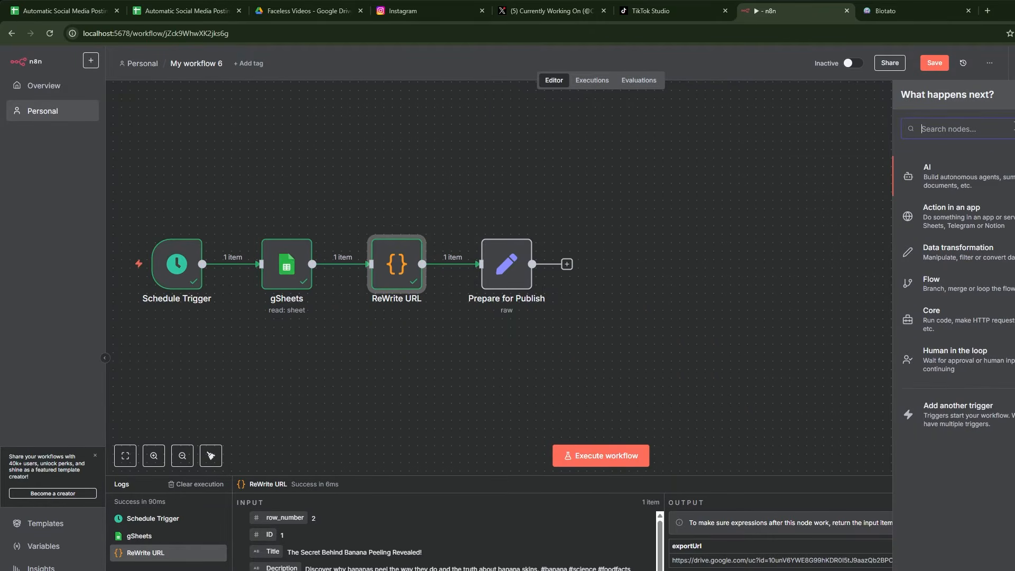
type("http")
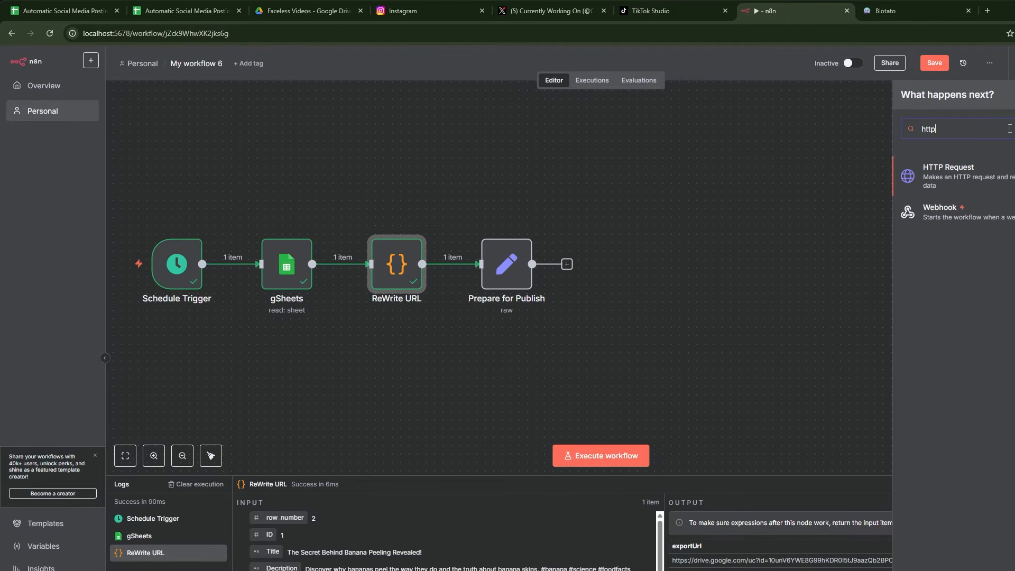
left_click(947, 174)
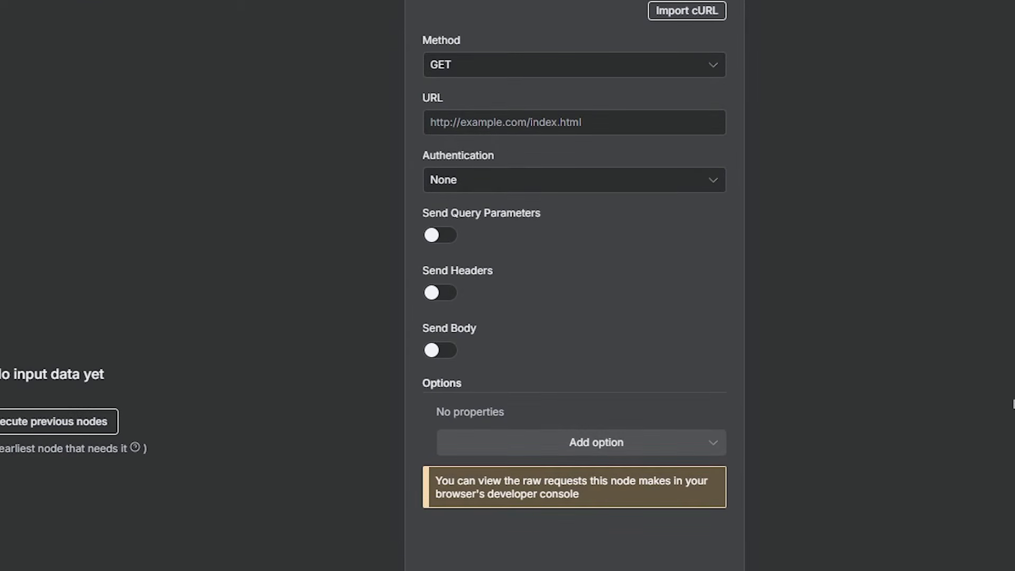
left_click(461, 67)
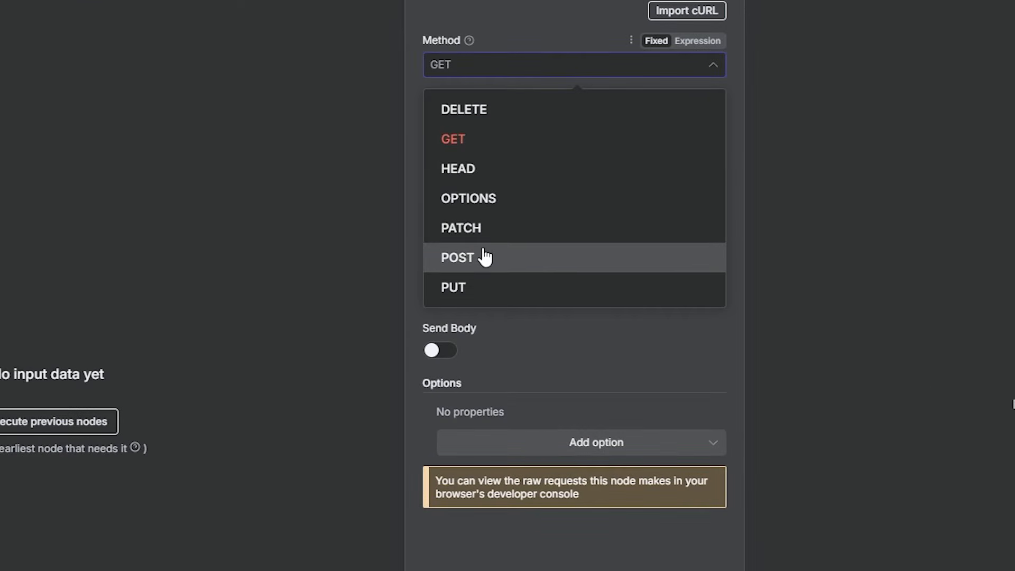
left_click(484, 258)
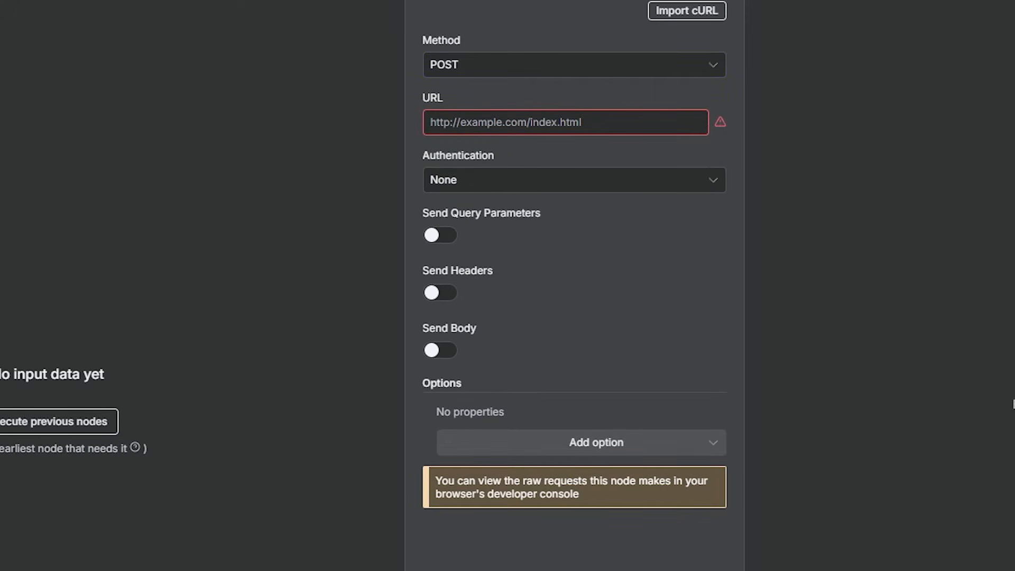
left_click(600, 122)
key("ctrl+v")
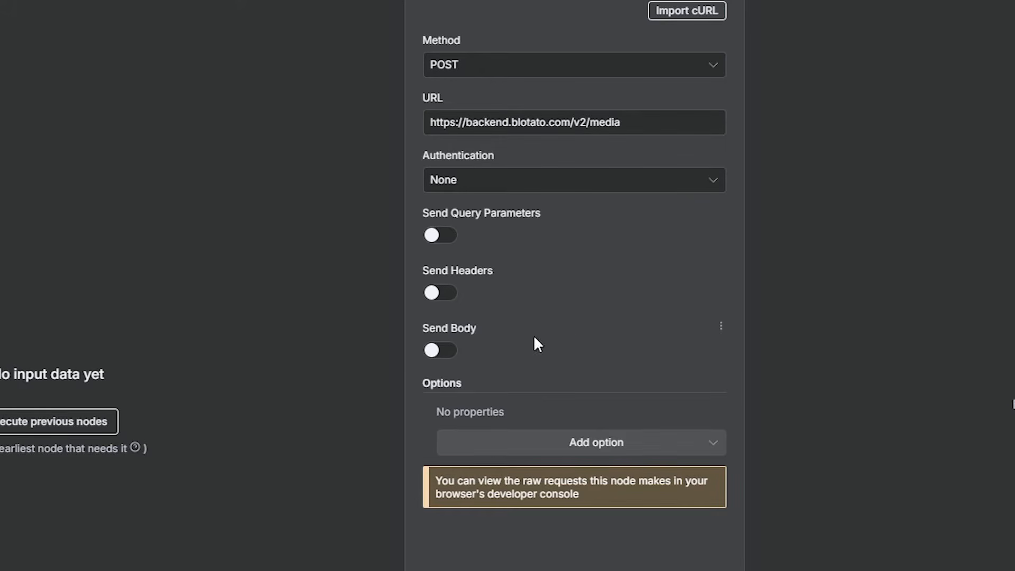
left_click(438, 294)
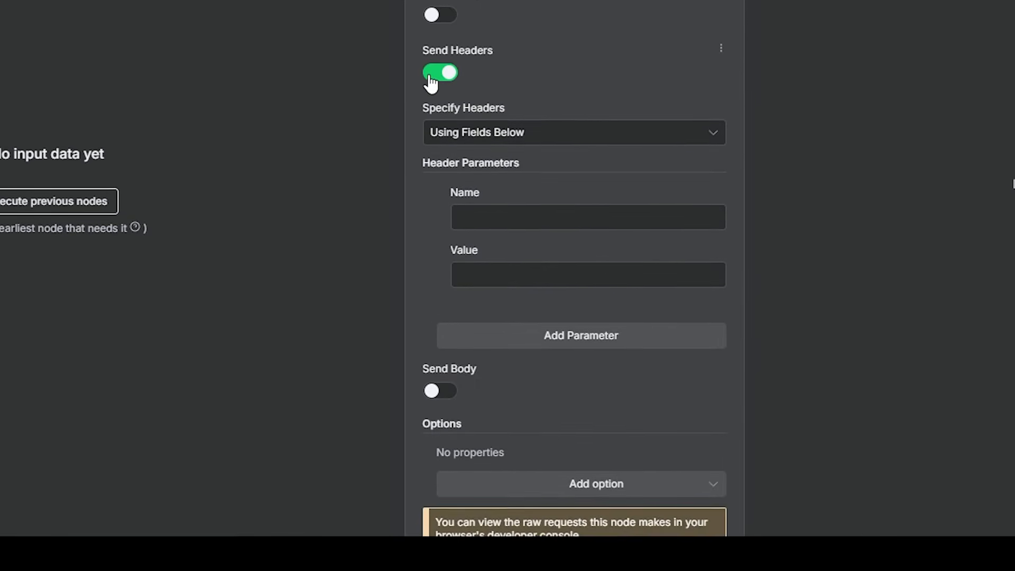
left_click(549, 119)
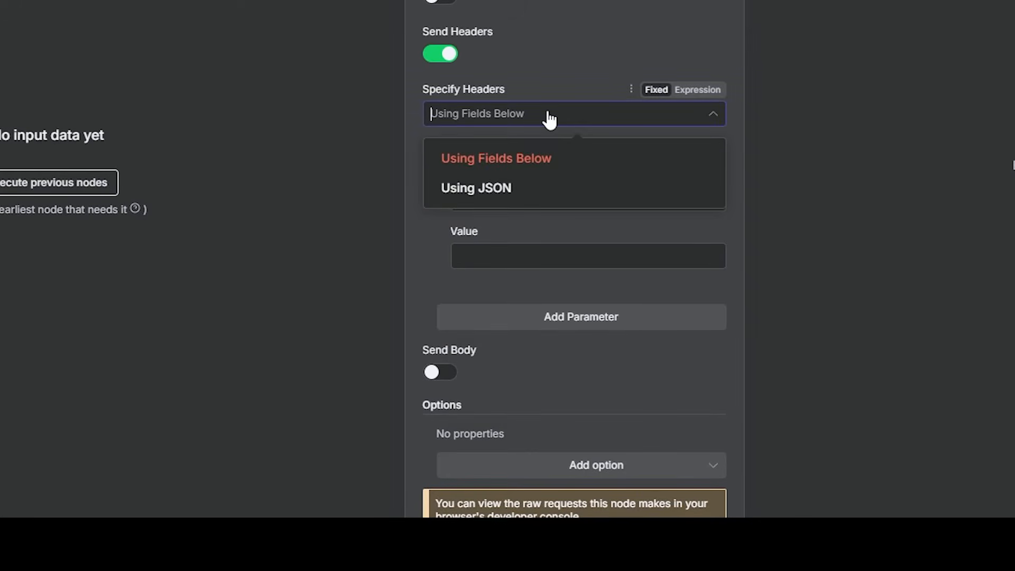
left_click(501, 188)
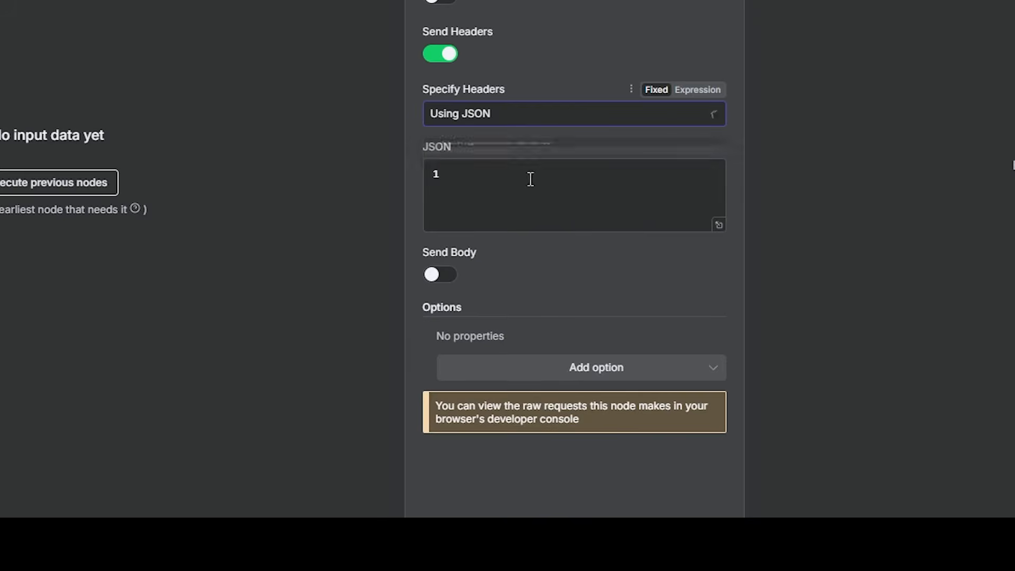
left_click(530, 120)
left_click(512, 161)
- Define the header parameter blotato-api-key with the expression {{ $json.blotato_api_key }} as its value
left_click(349, 201)
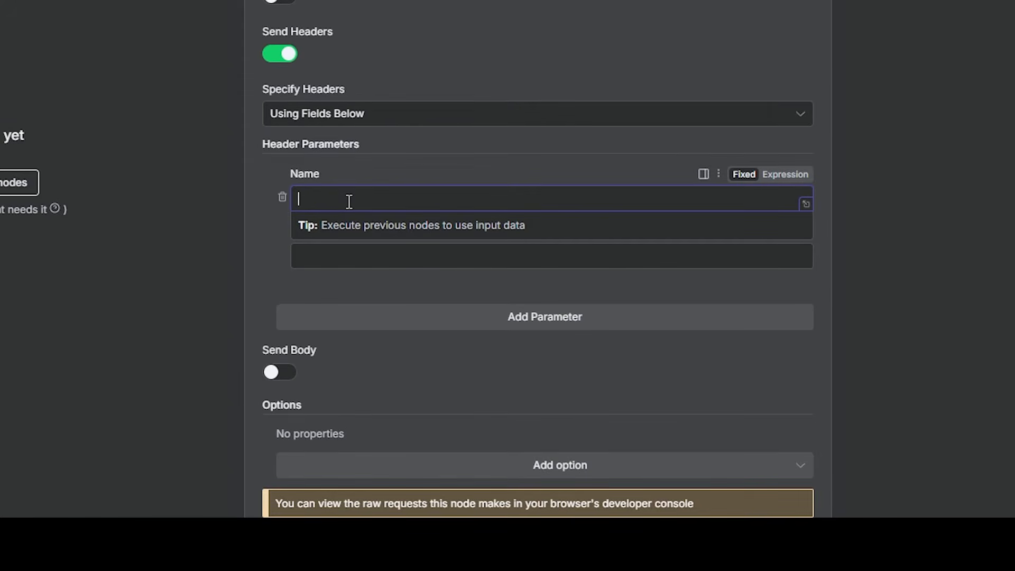
type("blotato-api-key")
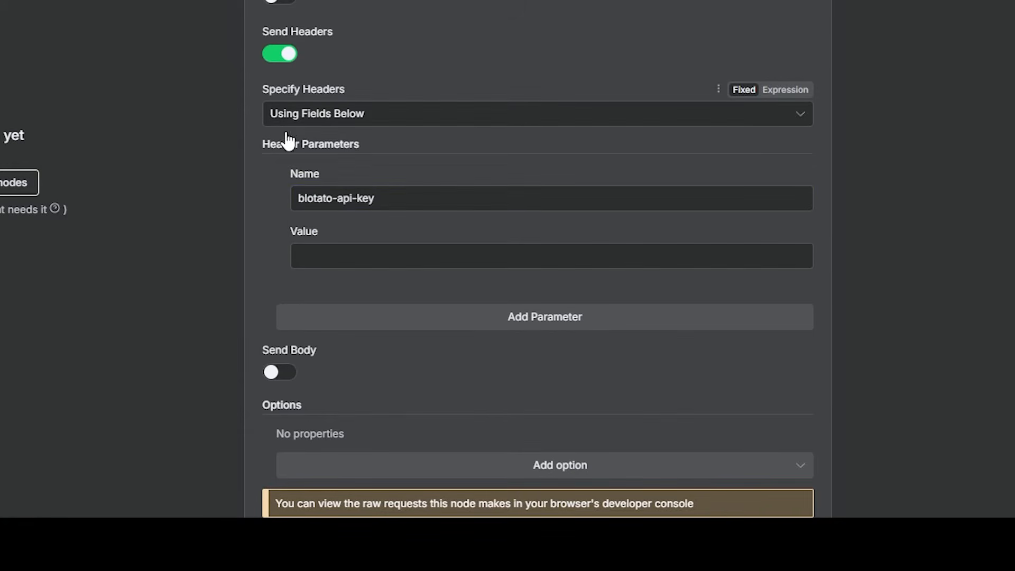
left_click(354, 248)
type("{{ $('Prepare for Publish').item.json.blotato_api_key }}")
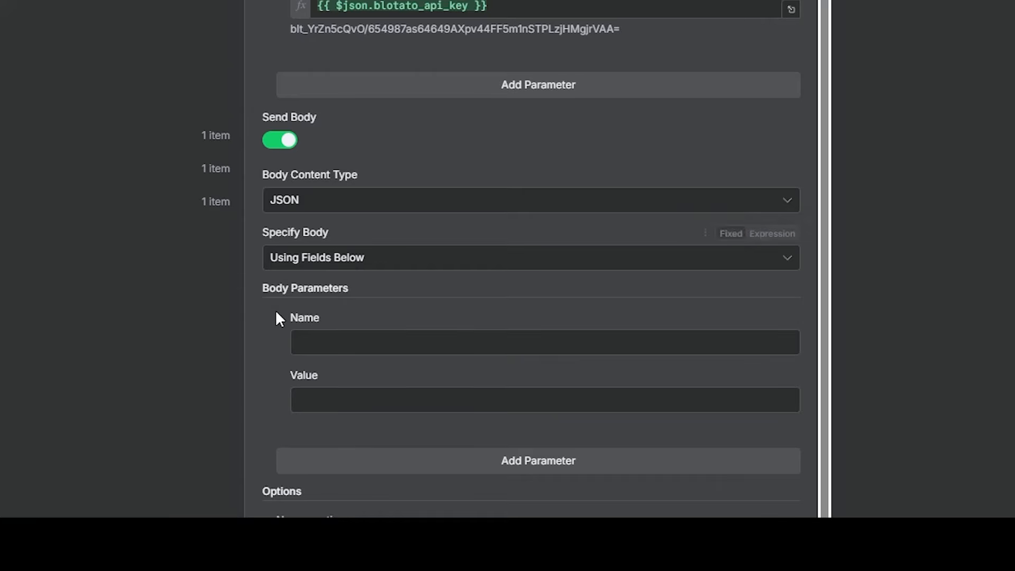
- Enable a JSON request body and add a parameter named url mapped to the ReWrite URL node's exportUrl
left_click(359, 344)
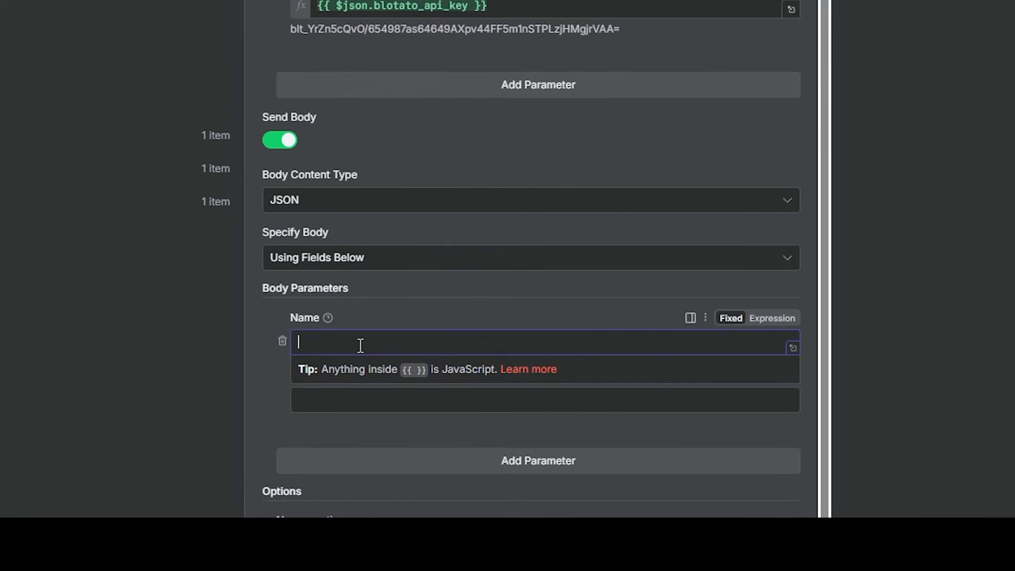
type("url")
left_click(271, 376)
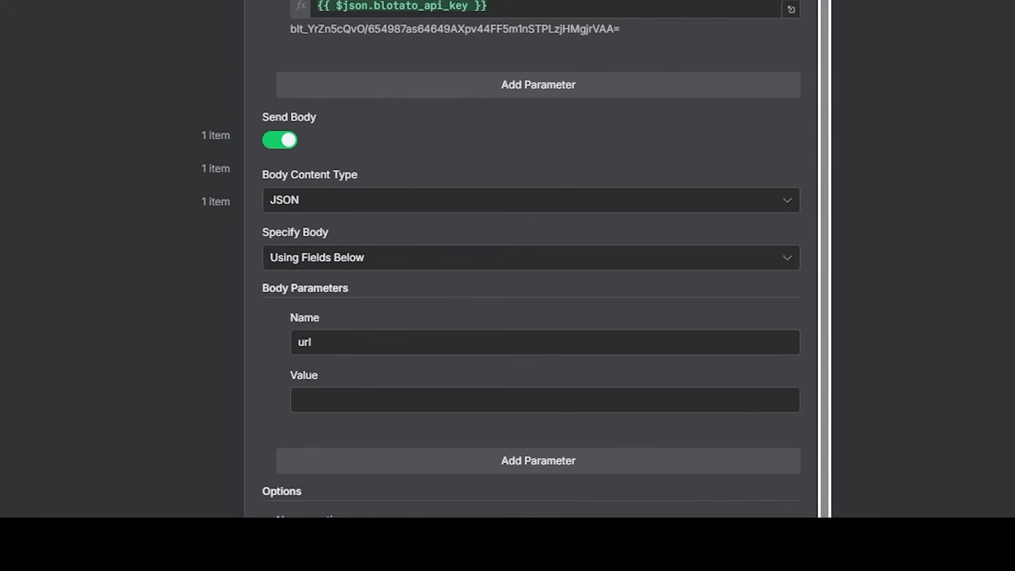
left_click(2, 135)
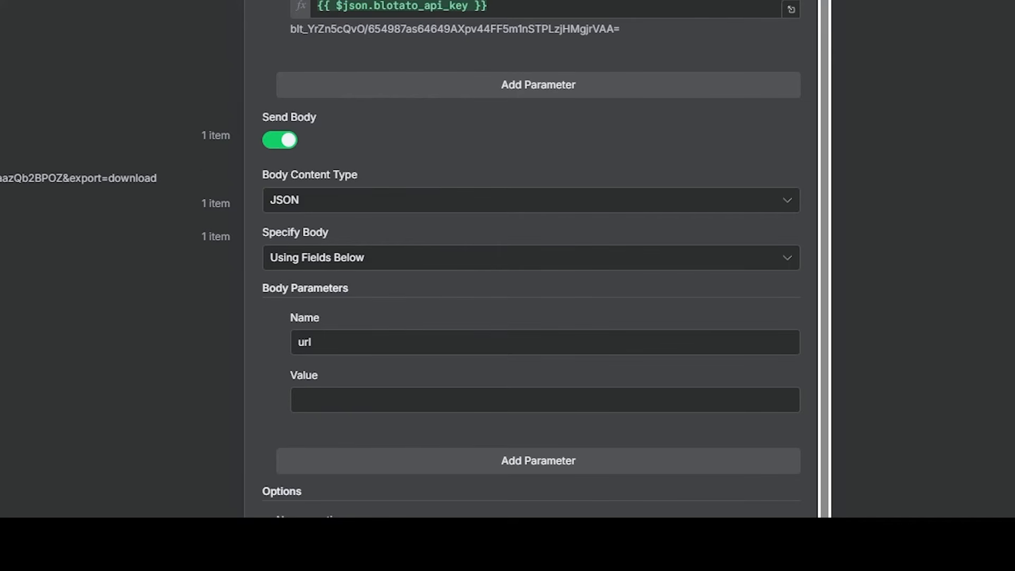
left_click_drag(83, 166, 628, 402)
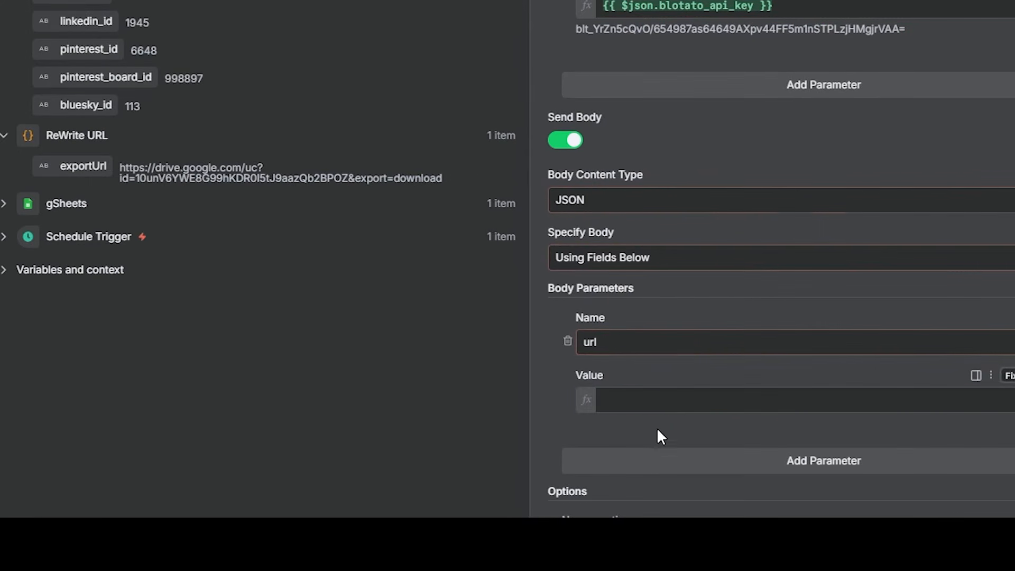
- Map the url body parameter's value to the expression {{ $('ReWrite URL').item.json.exportUrl }}
left_click(557, 377)
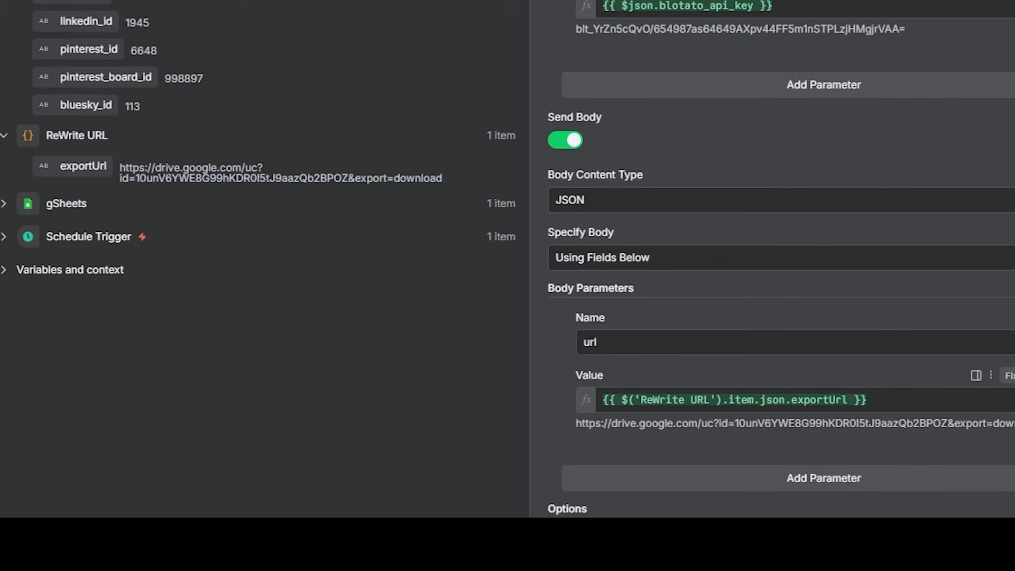
left_click_drag(1014, 424, 556, 419)
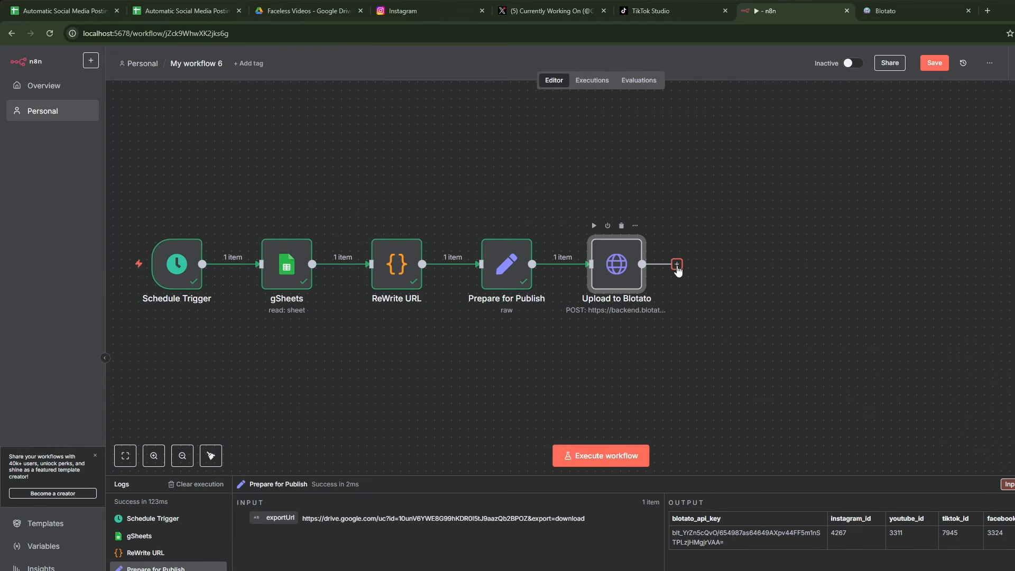
- Add an HTTP Request node after Upload to Blotato and rename it "Instagram"
left_click(677, 265)
type("http")
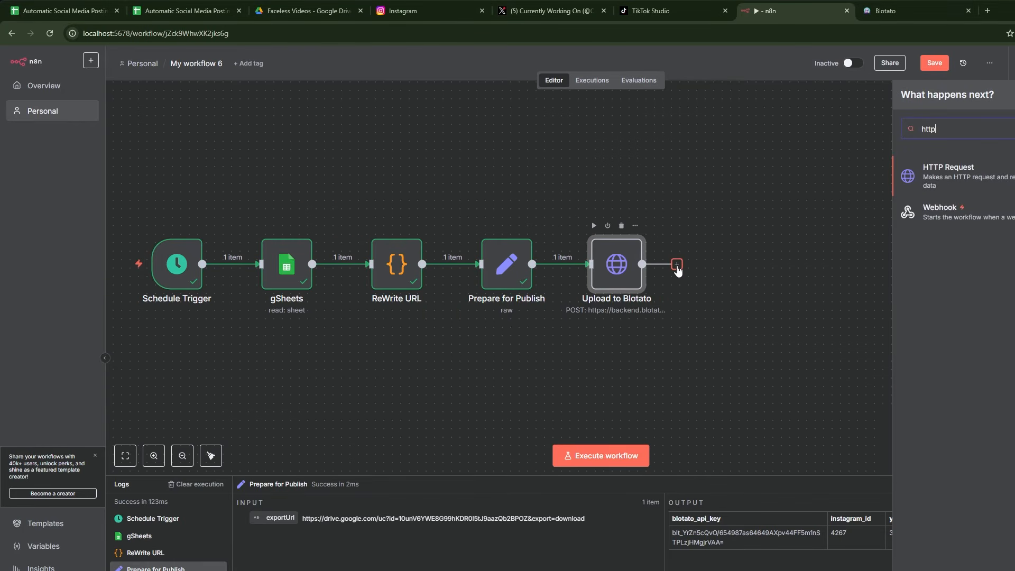
left_click(947, 169)
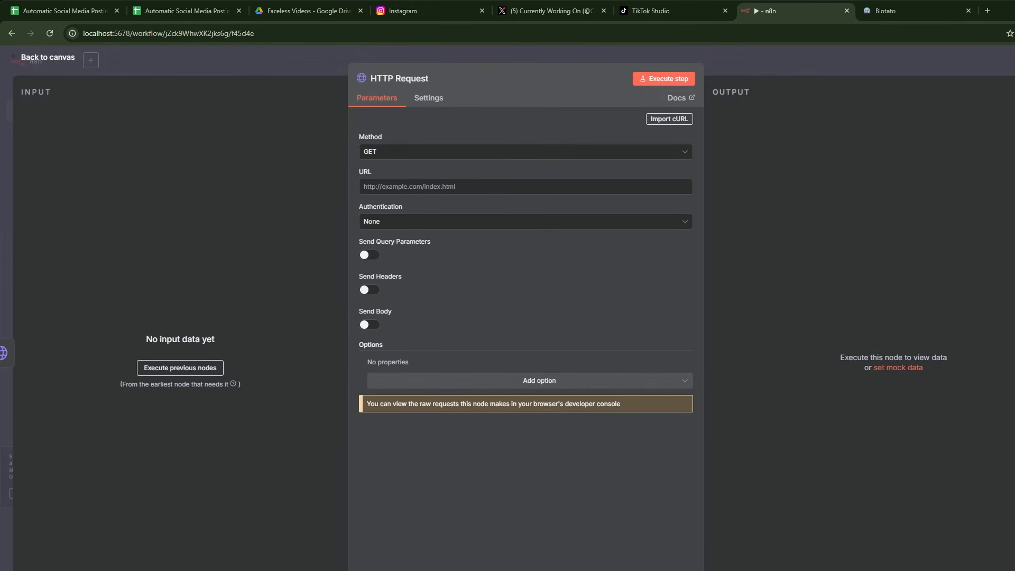
double_click(402, 78)
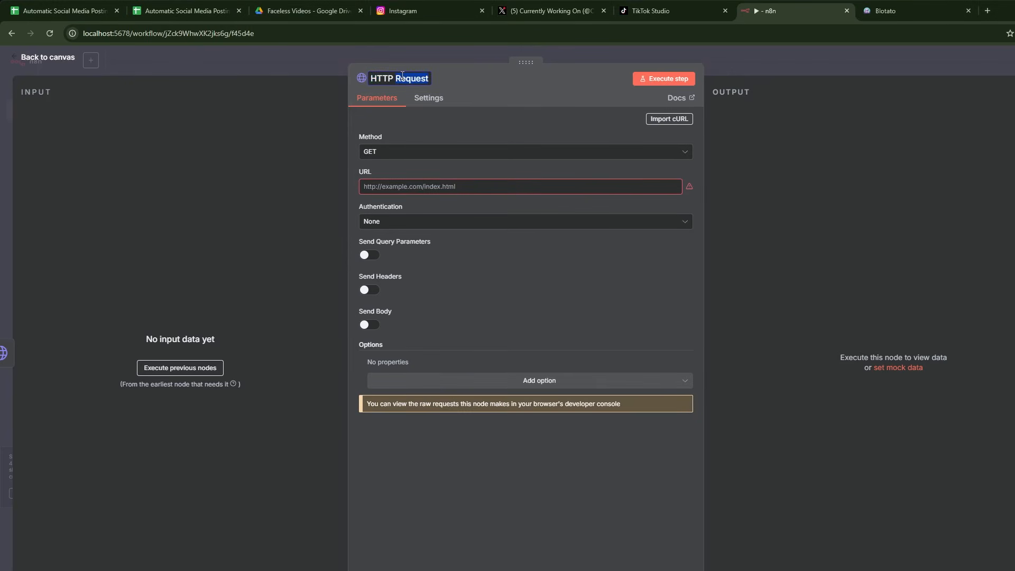
key("BackSpace")
key("BackSpace")
key("BackSpace")
key("BackSpace")
key("BackSpace")
key("BackSpace")
type("Instagram")
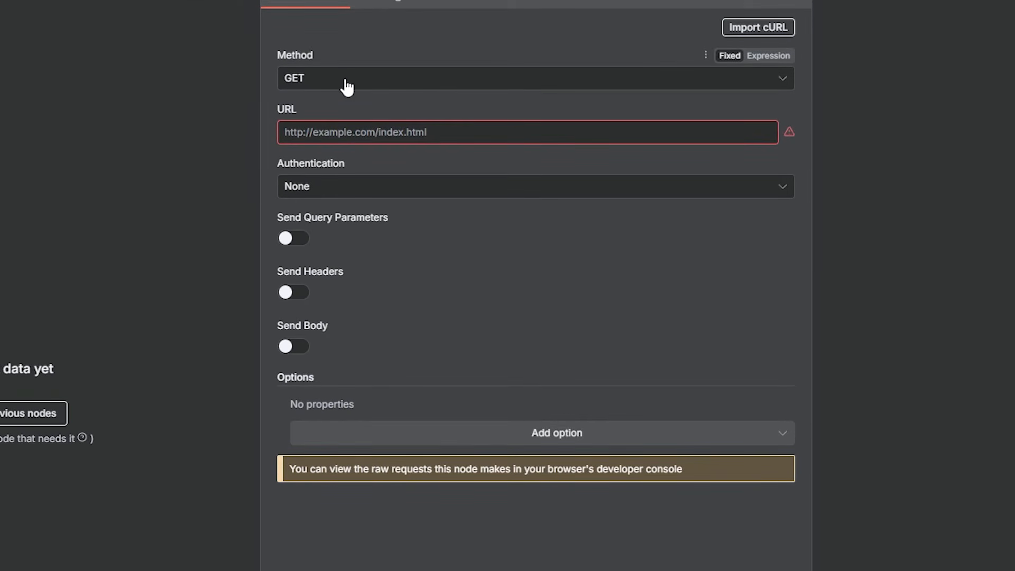
left_click(343, 87)
left_click(339, 264)
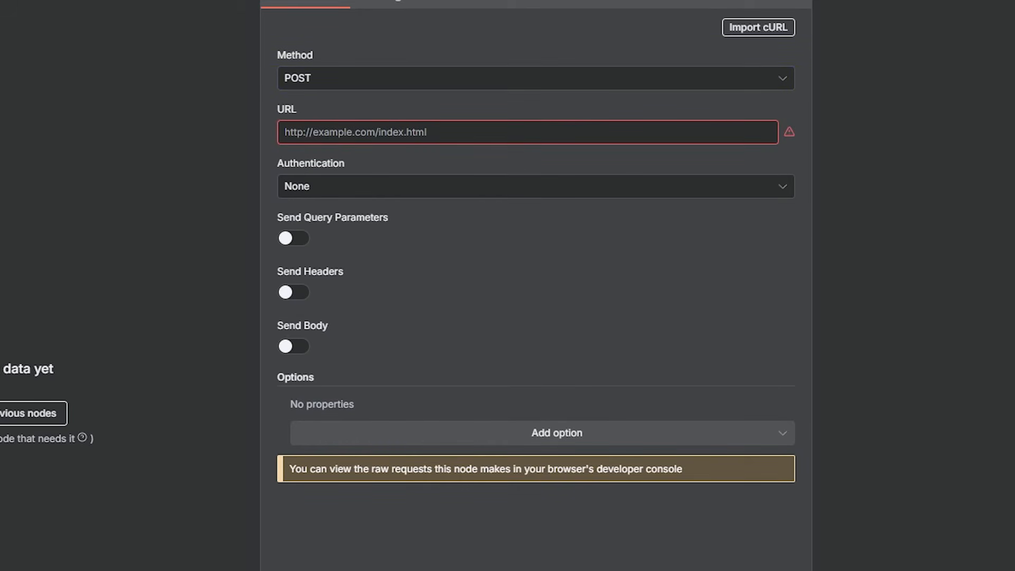
left_click(500, 132)
type("https://backend.blotato.com/v2/posts")
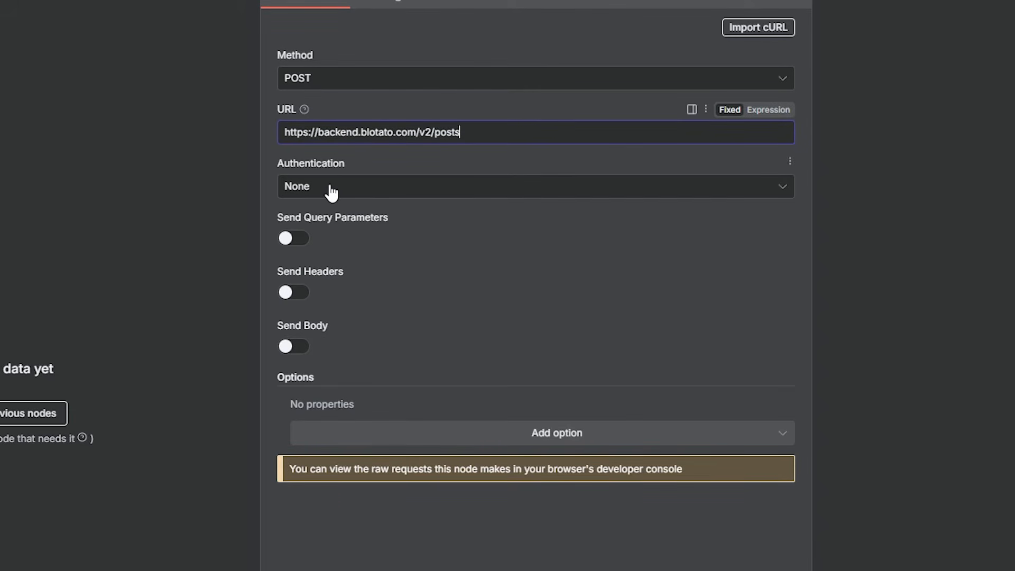
left_click(293, 292)
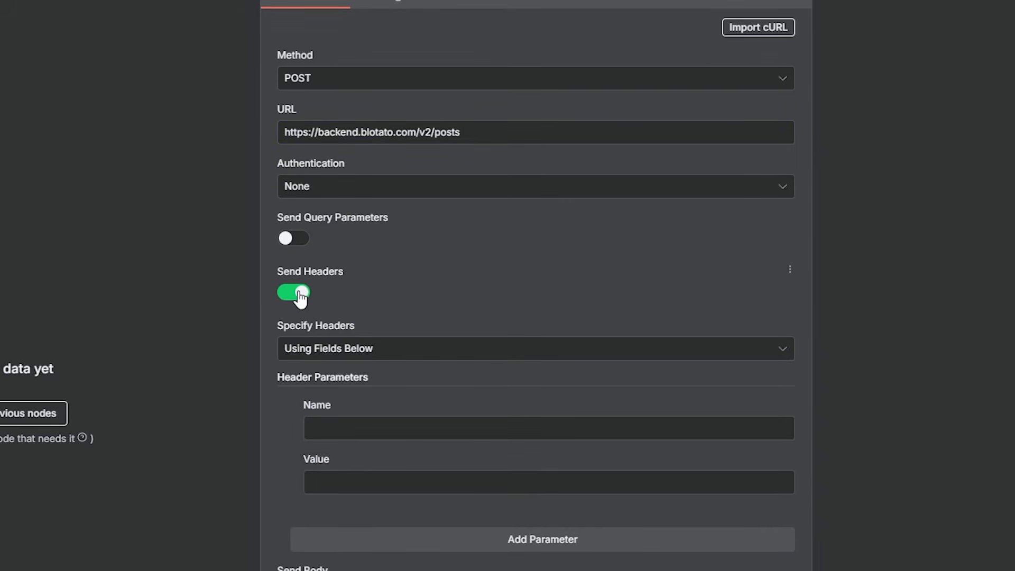
- Define the header parameter blotato-api-key with the value {{ $('Prepare for Publish').item.json.blotato_api_key }}
scroll(304, 304, "down", 3)
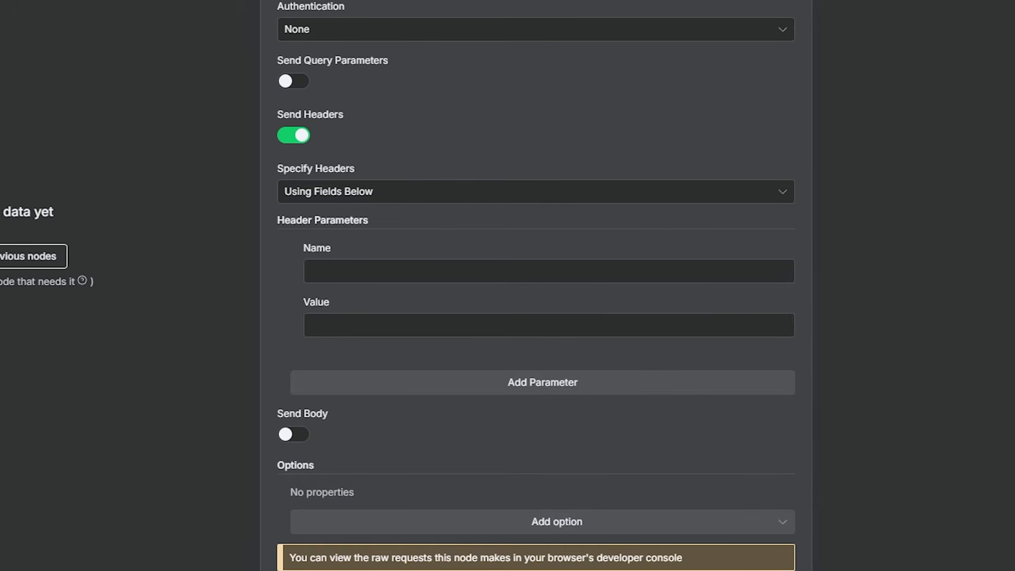
left_click(385, 272)
key("ctrl+v")
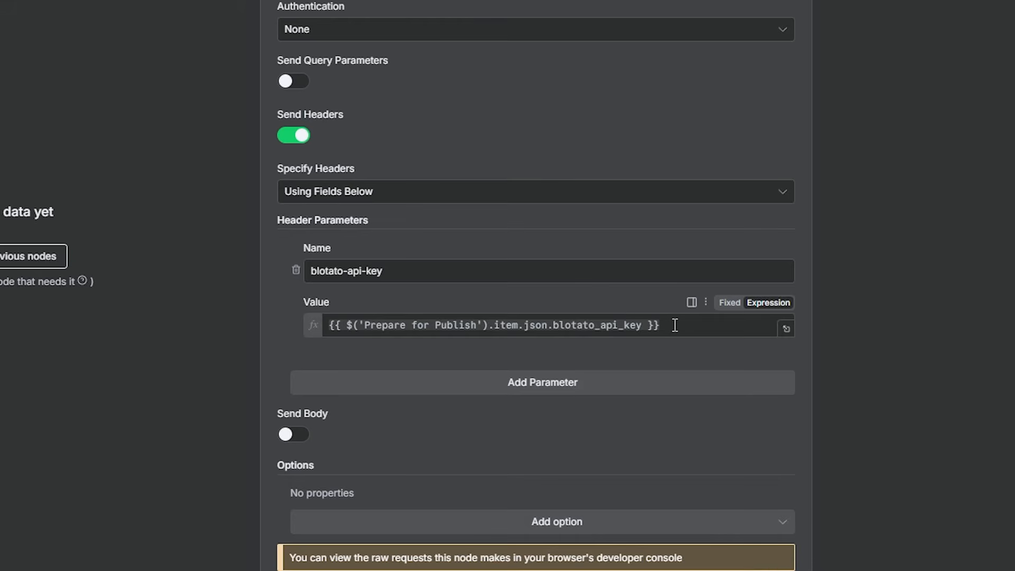
- Enable a body specified using JSON and enter the Instagram post payload with accountId, targetType, text, platform and mediaUrls
left_click(295, 436)
scroll(411, 405, "down", 4)
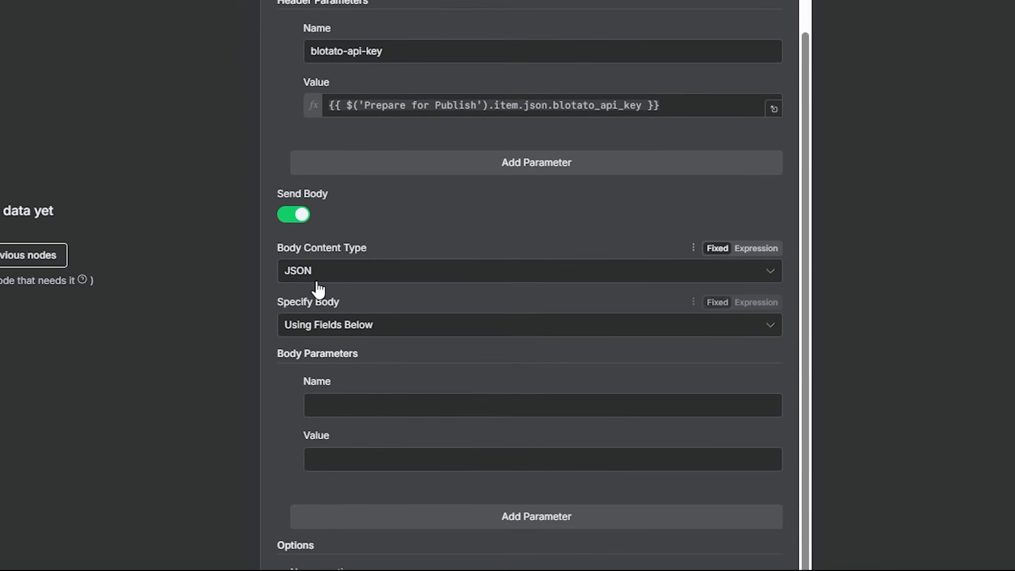
left_click(324, 332)
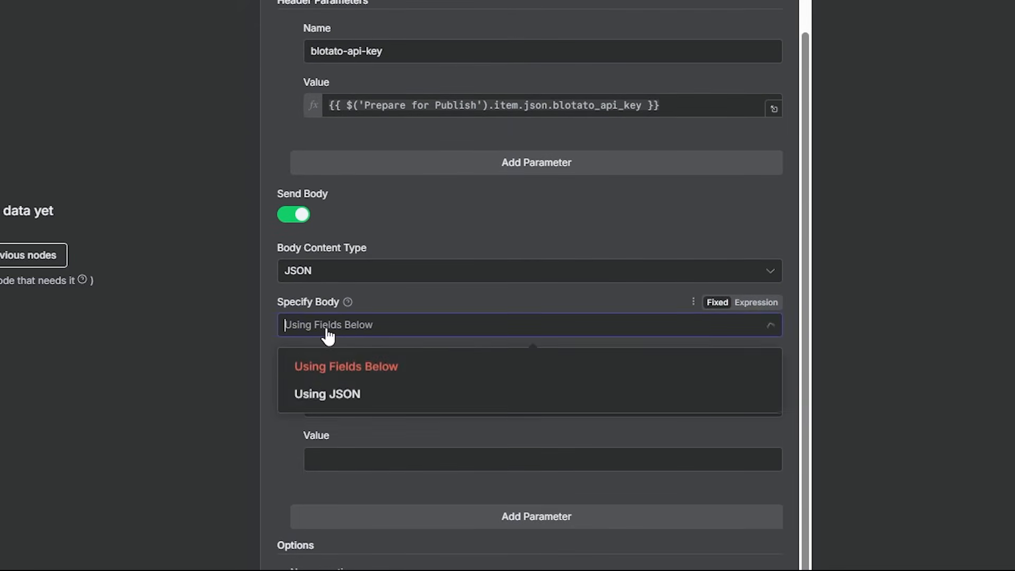
left_click(316, 400)
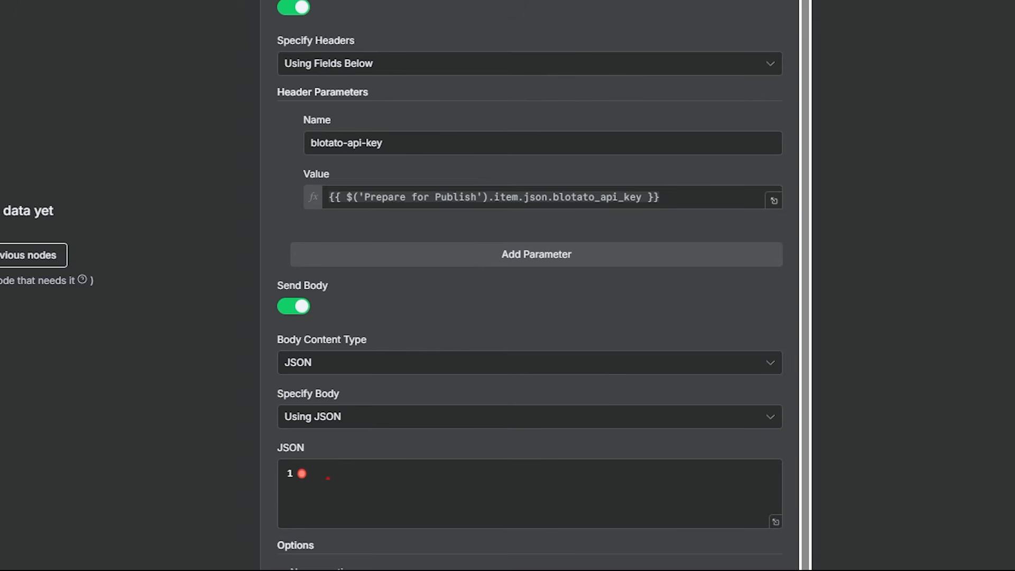
left_click(775, 522)
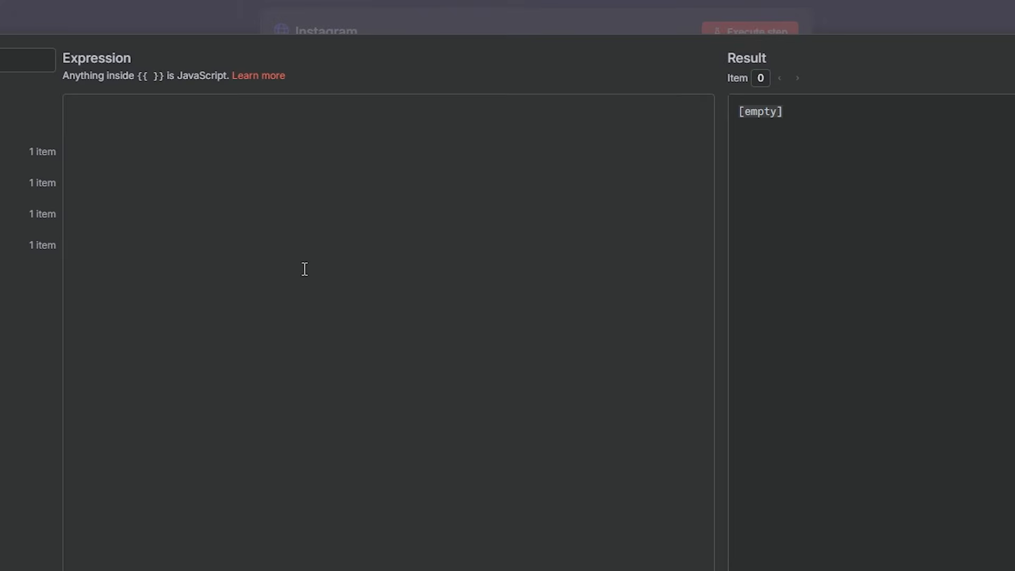
left_click(304, 269)
type("{   \"post\": {     \"accountId\": \"{{ $('Prepare for Publish').item.json.instagram_id }}\",     \"target\": {       \"targetType\": \"instagram\"     },     \"content\": {       \"text\": \"{{ $('gSheets').item.json.Decription }}\",       \"platform\": \"instagram\",       \"mediaUrls\": [         \"{{ $json.url }}\"       ]     }   } }")
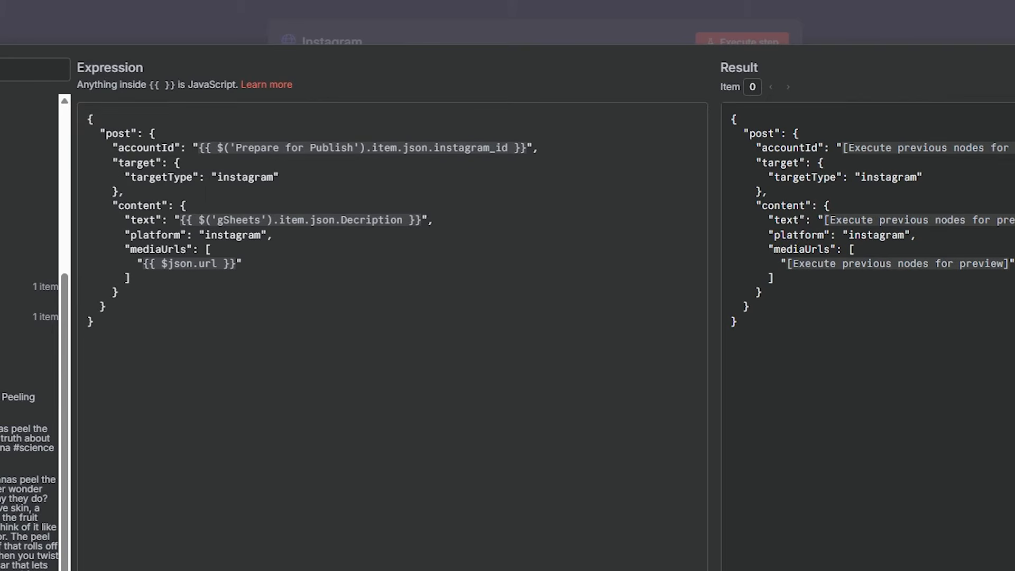
- Replace the accountId expression in the JSON payload with the instagram_id field from Prepare for Publish
left_click_drag(199, 149, 528, 152)
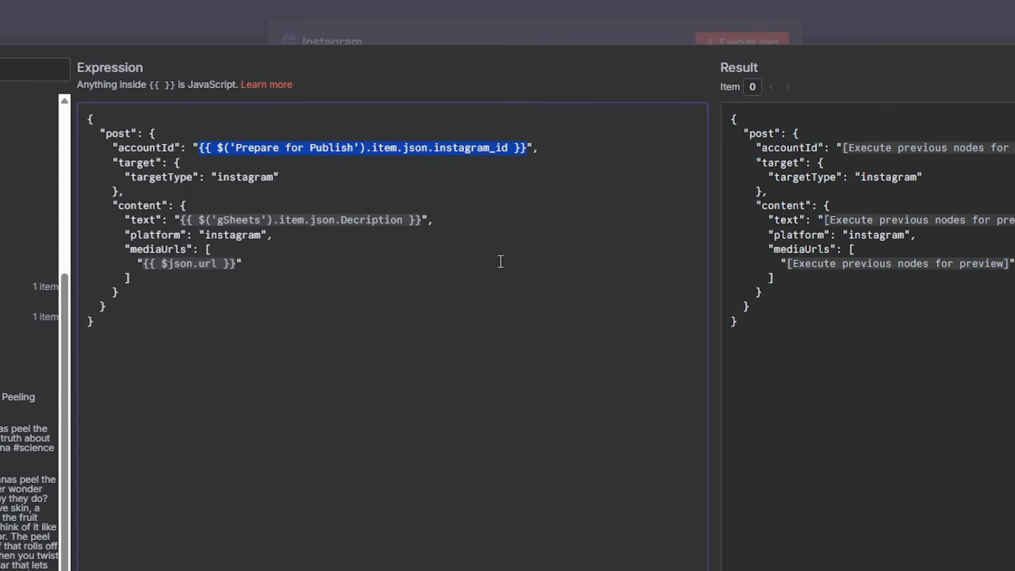
key("BackSpace")
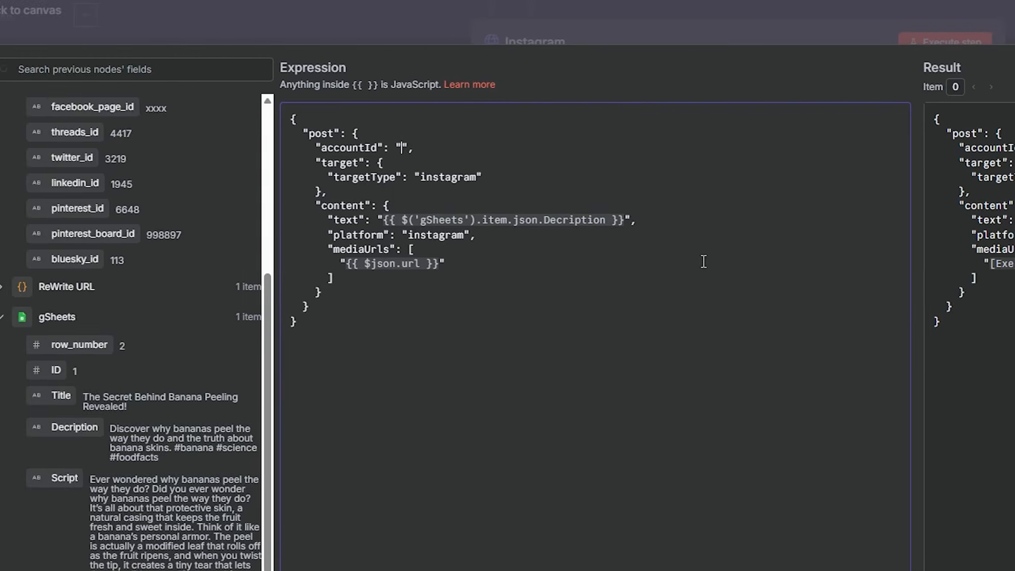
scroll(198, 259, "up", 1)
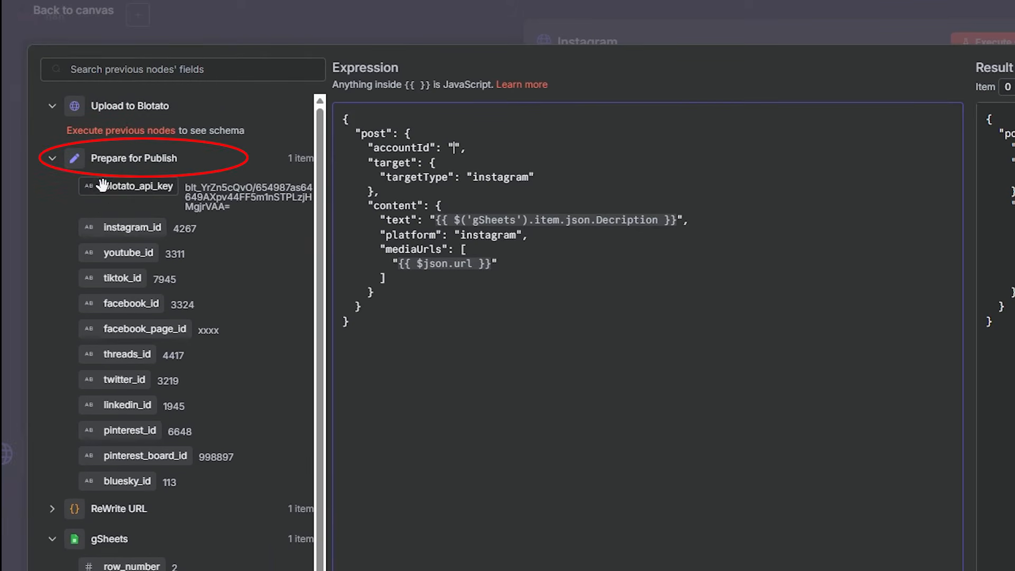
left_click_drag(123, 227, 452, 150)
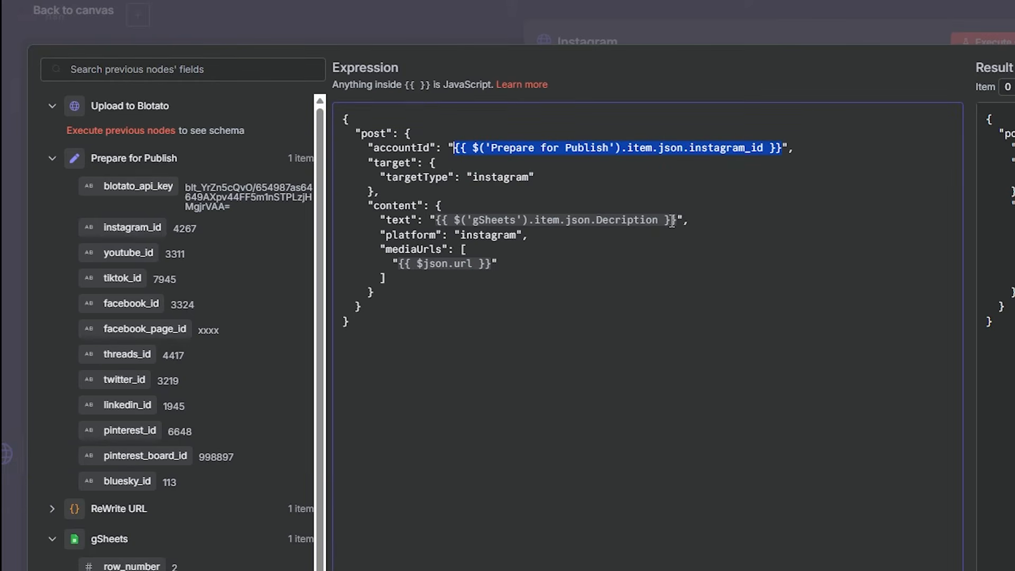
- Replace the text expression in the JSON payload with the Decription field from gSheets
left_click_drag(678, 220, 436, 220)
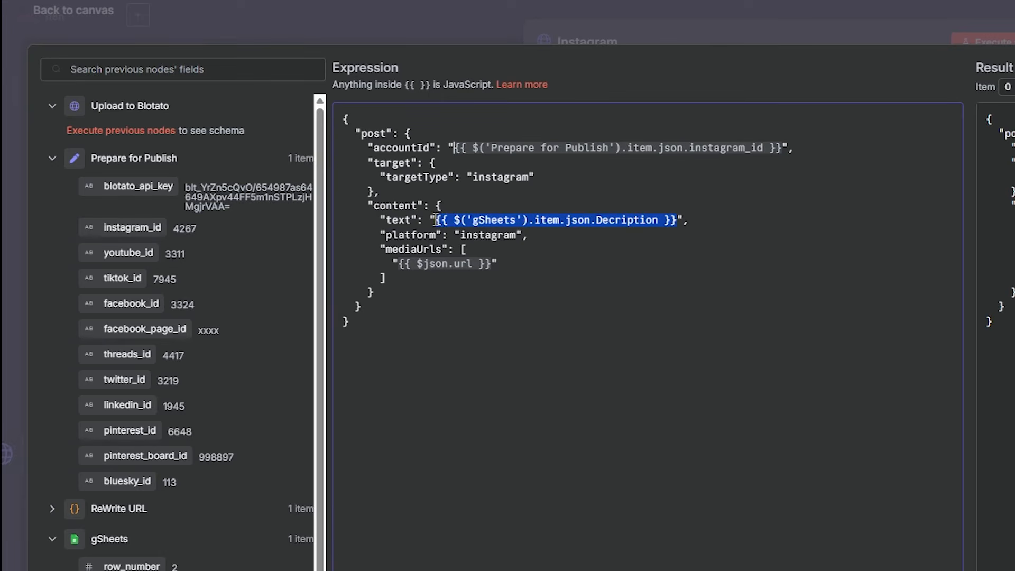
key("BackSpace")
scroll(122, 534, "down", 5)
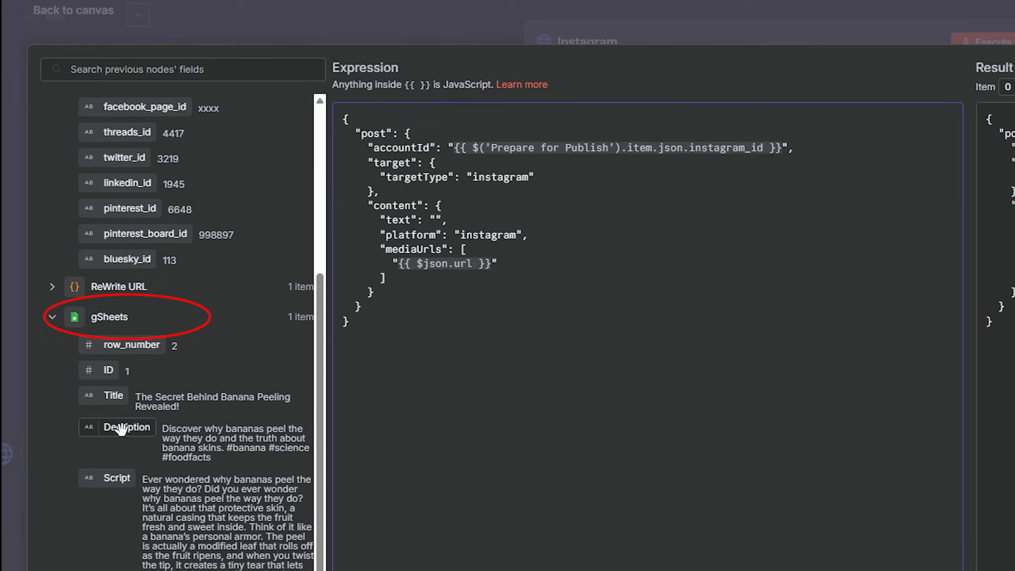
left_click_drag(121, 422, 437, 222)
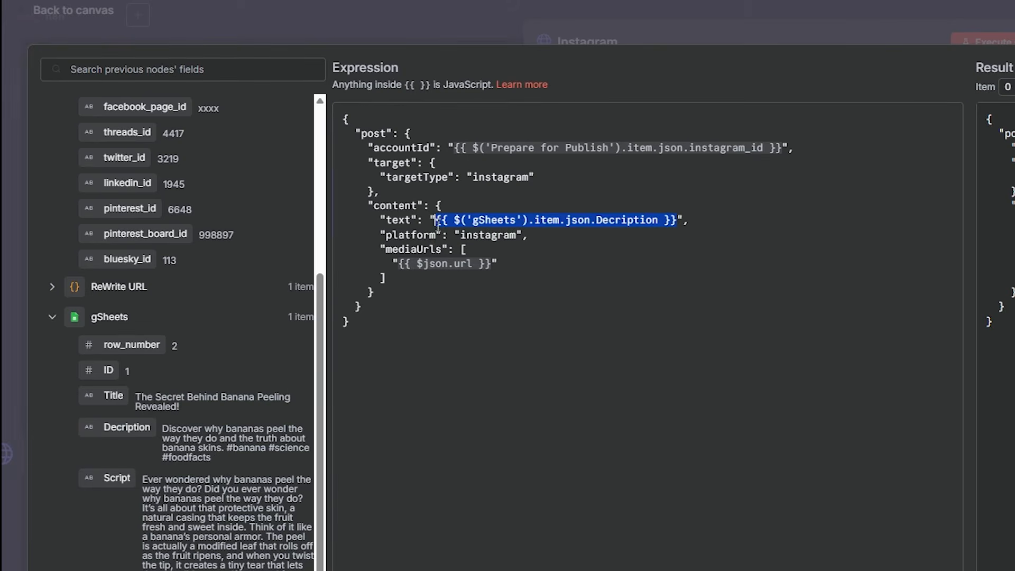
scroll(112, 391, "up", 5)
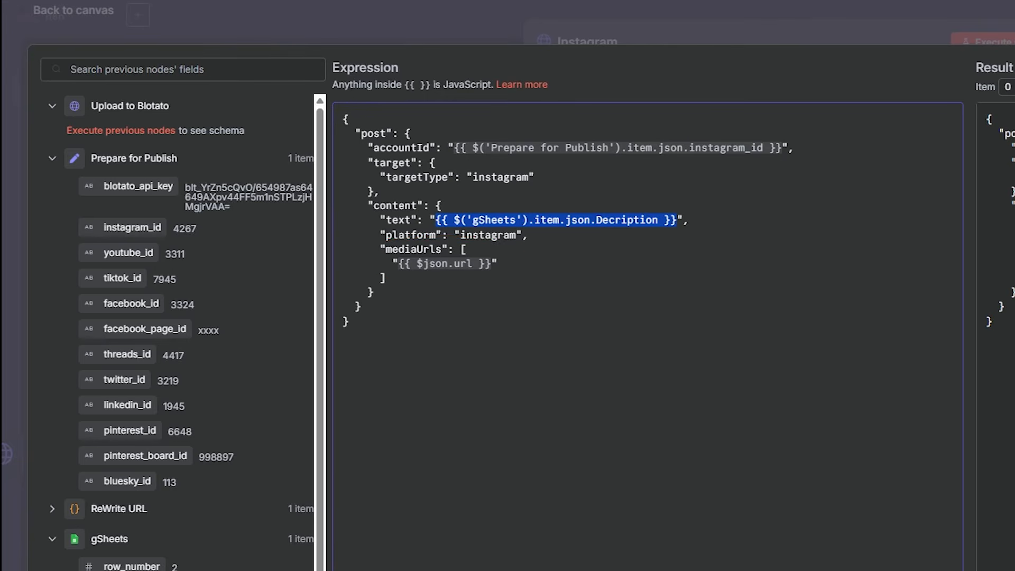
- Close the expression editor and the Instagram node's settings, and save the workflow
left_click(969, 40)
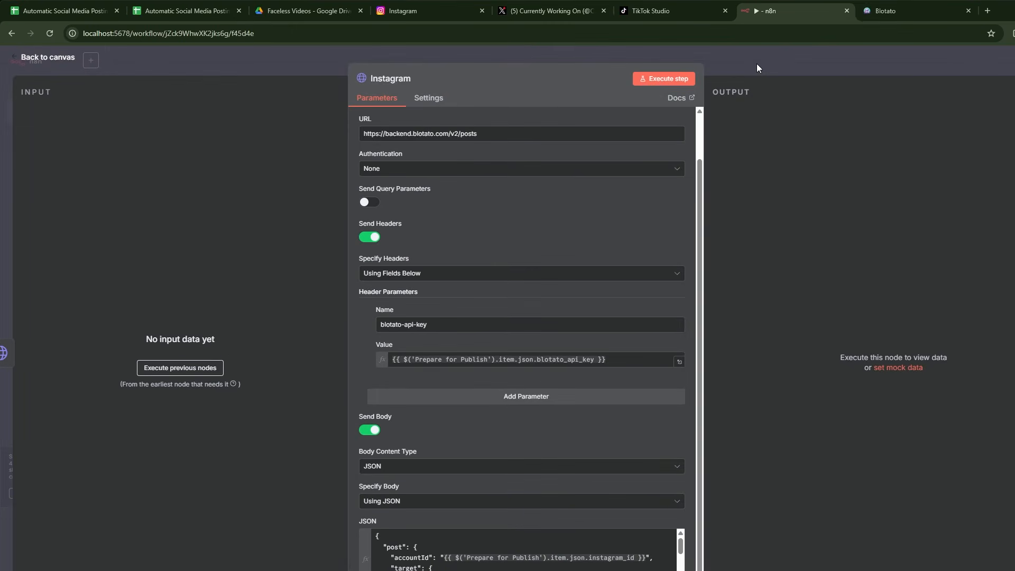
scroll(451, 410, "down", 1)
scroll(448, 420, "up", 2)
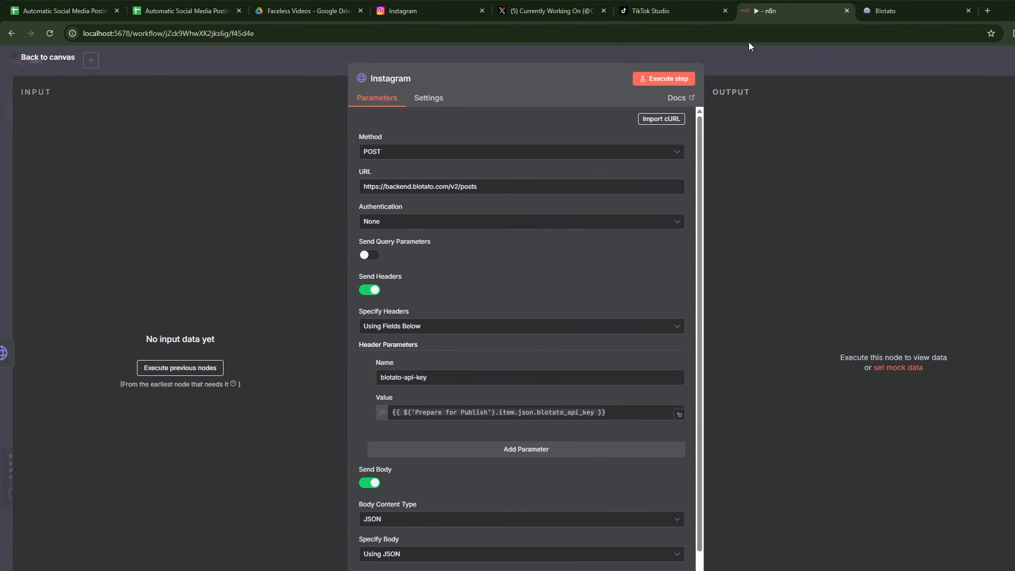
left_click(744, 59)
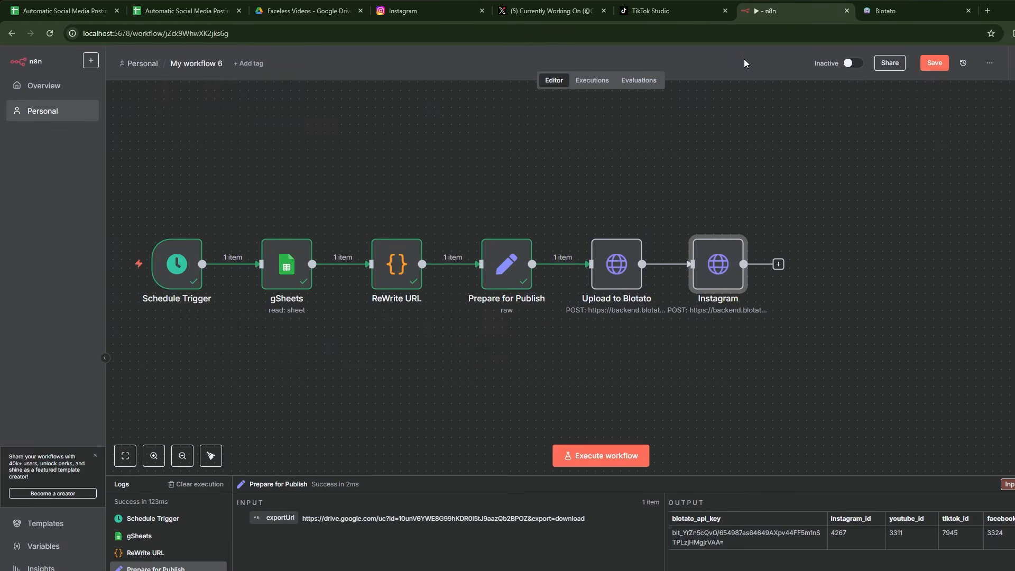
left_click(934, 64)
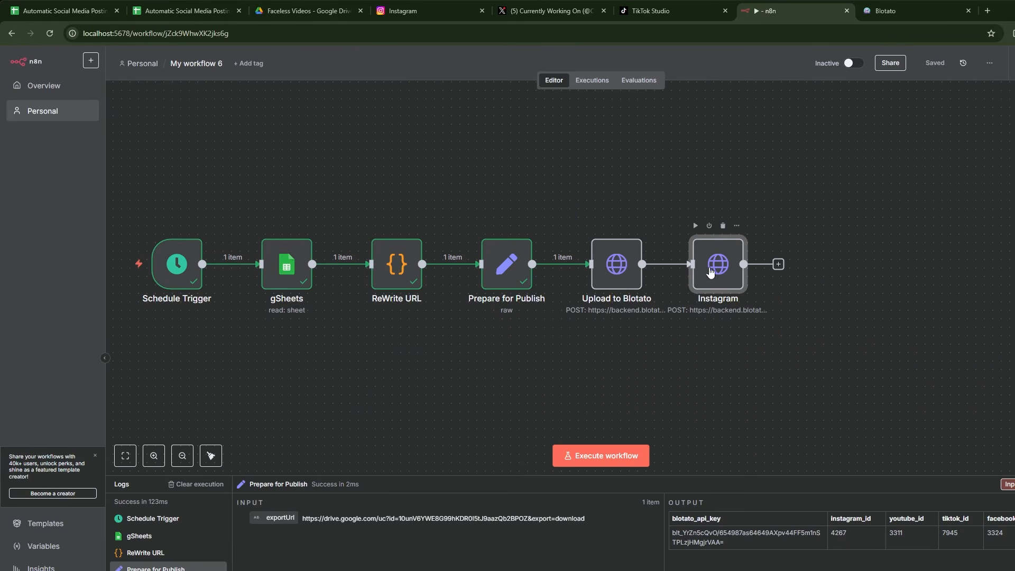
- Move the Instagram node on the canvas to above and right of Upload to Blotato
left_click_drag(719, 267, 738, 166)
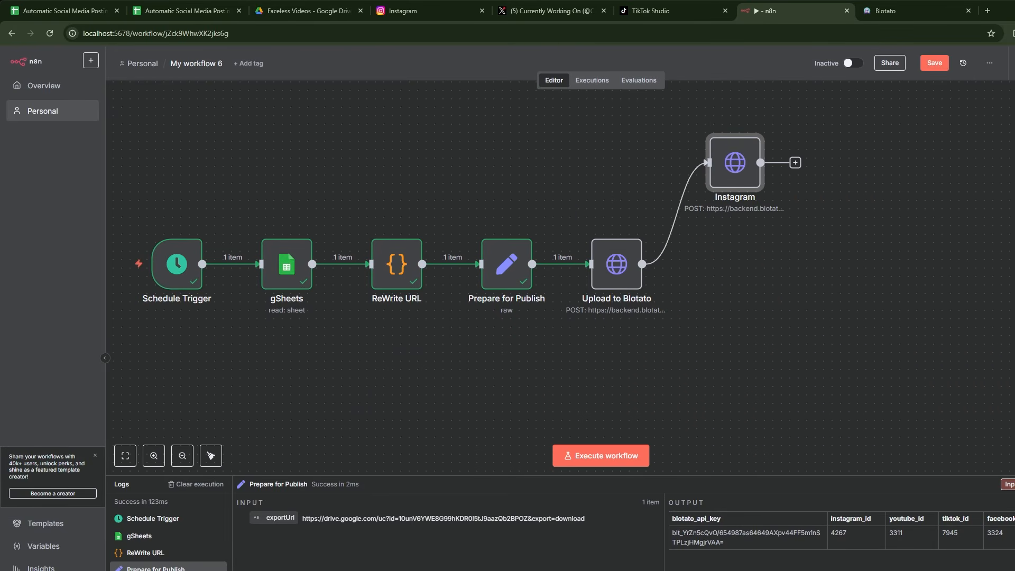
left_click(1009, 100)
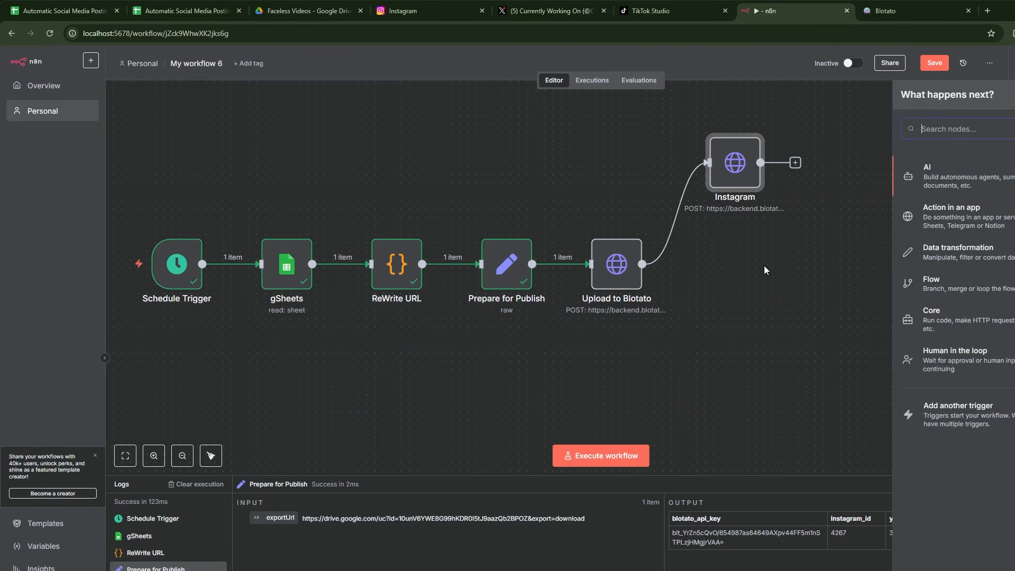
left_click(852, 188)
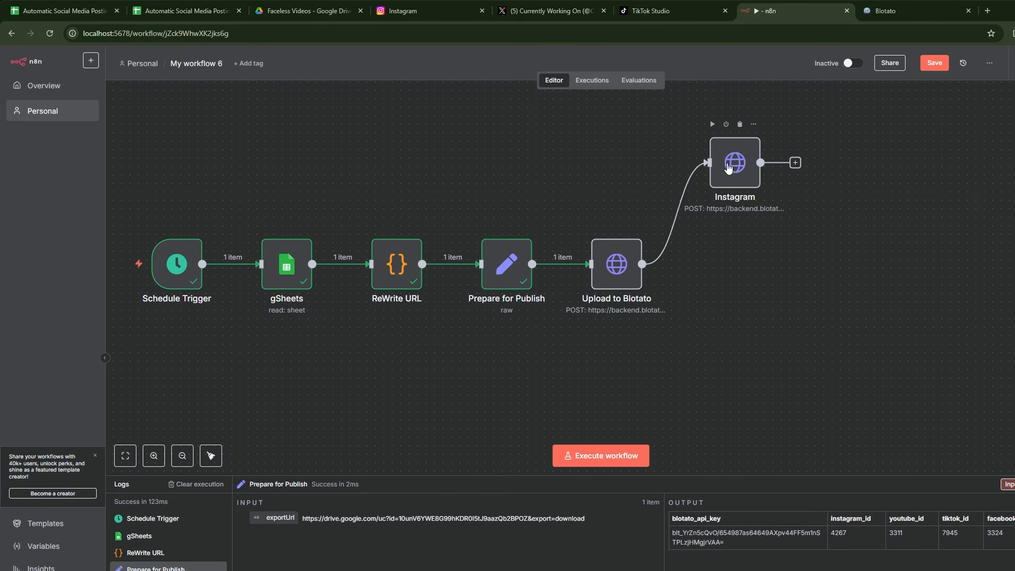
- Duplicate the Instagram node, place the copy below the original and connect Upload to Blotato's output to it
key("ctrl+c")
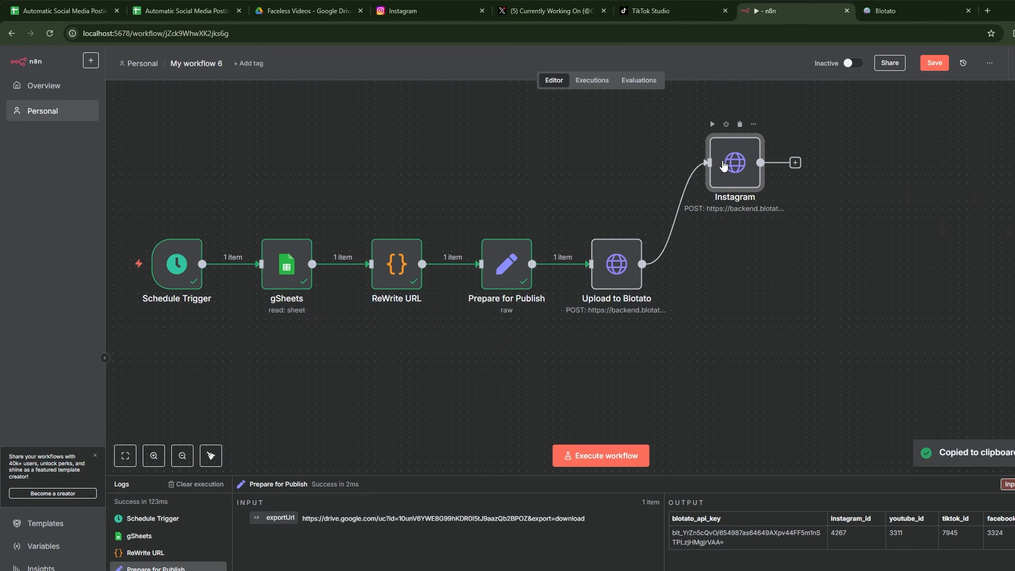
key("ctrl+v")
left_click_drag(877, 216, 744, 271)
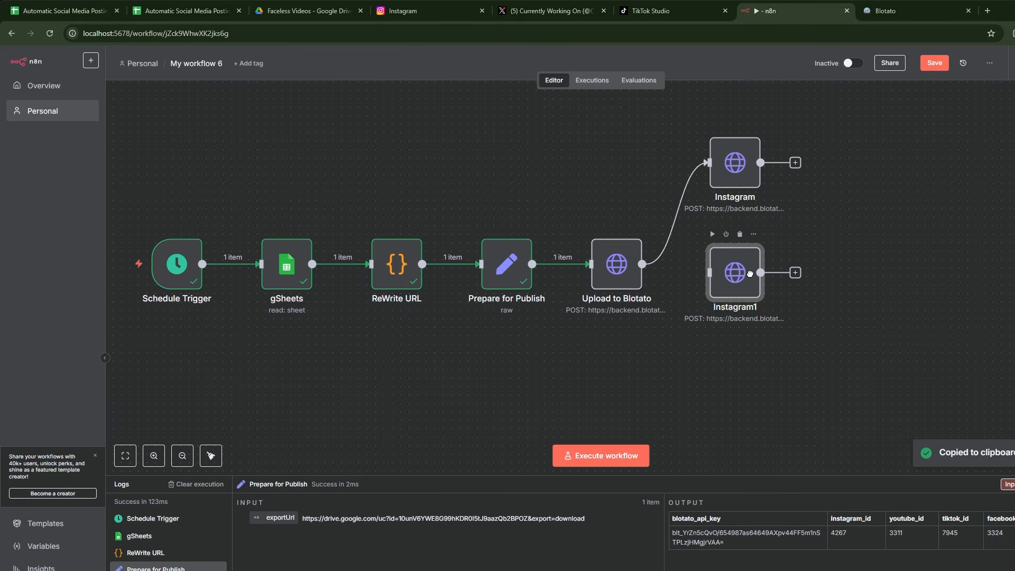
left_click_drag(641, 264, 709, 272)
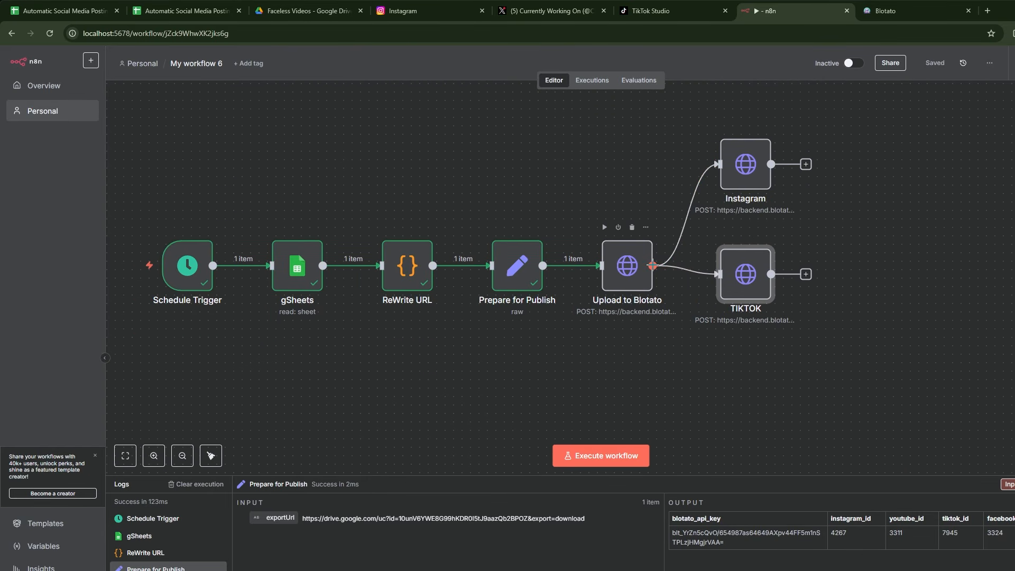
- Add a Google Sheets node with the Append or update row in sheet action, connected to Upload to Blotato's output
left_click_drag(652, 265, 746, 410)
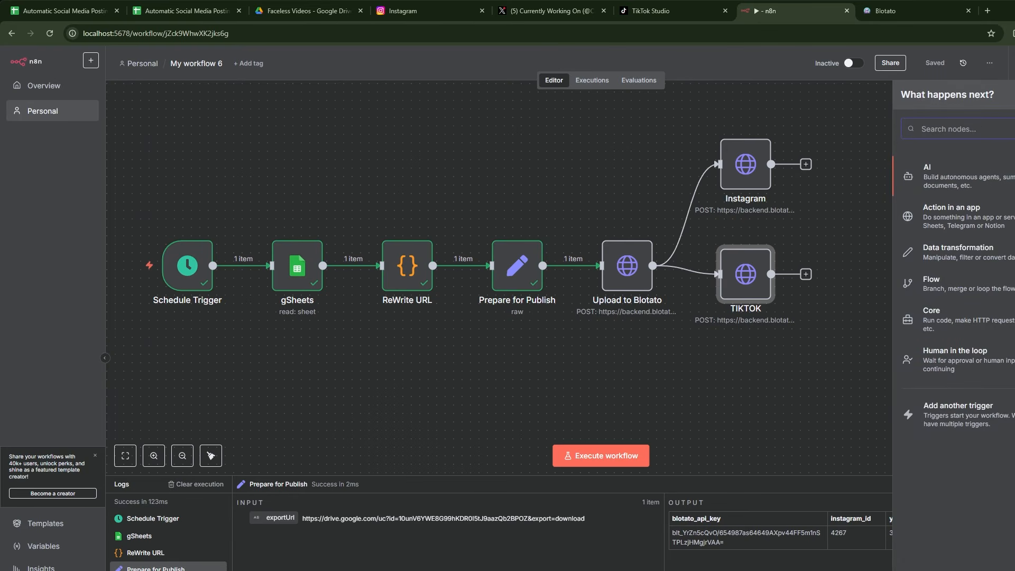
type("sheets")
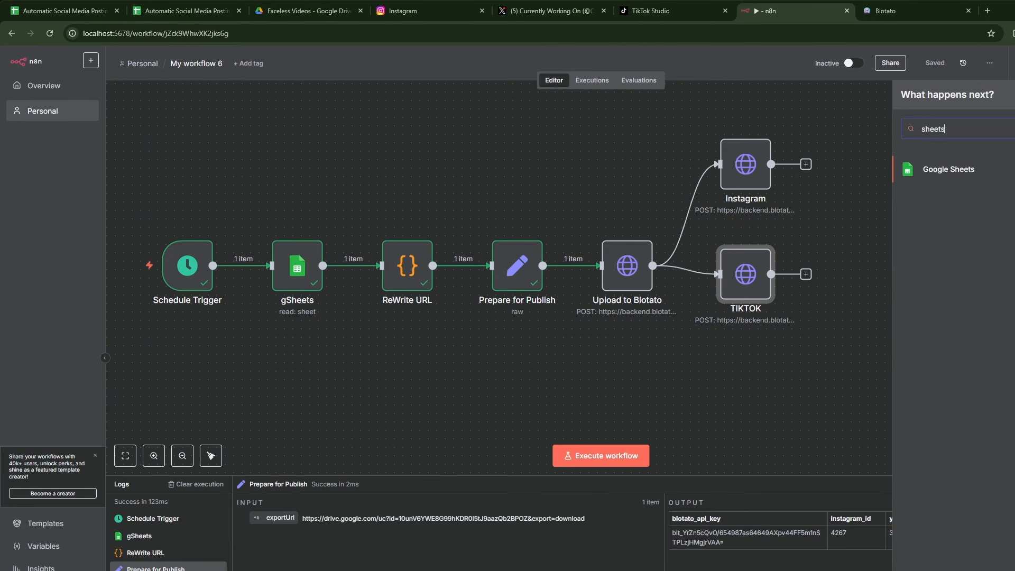
left_click(949, 170)
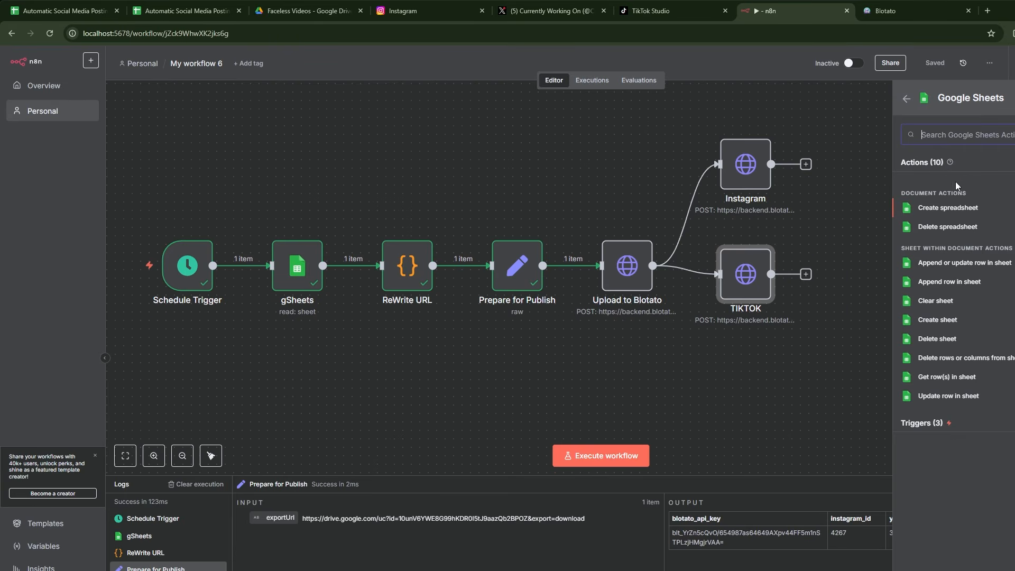
left_click(966, 263)
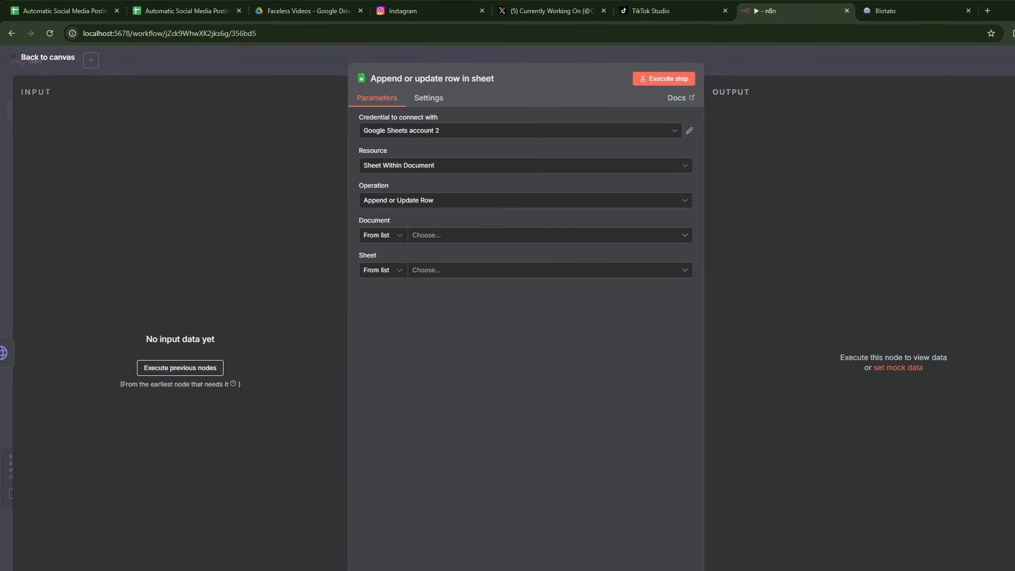
- Set the node's credential to CWO - Google Creds, its document to Automatic Social Media Posting v1 and its sheet to Sheet1
left_click(450, 131)
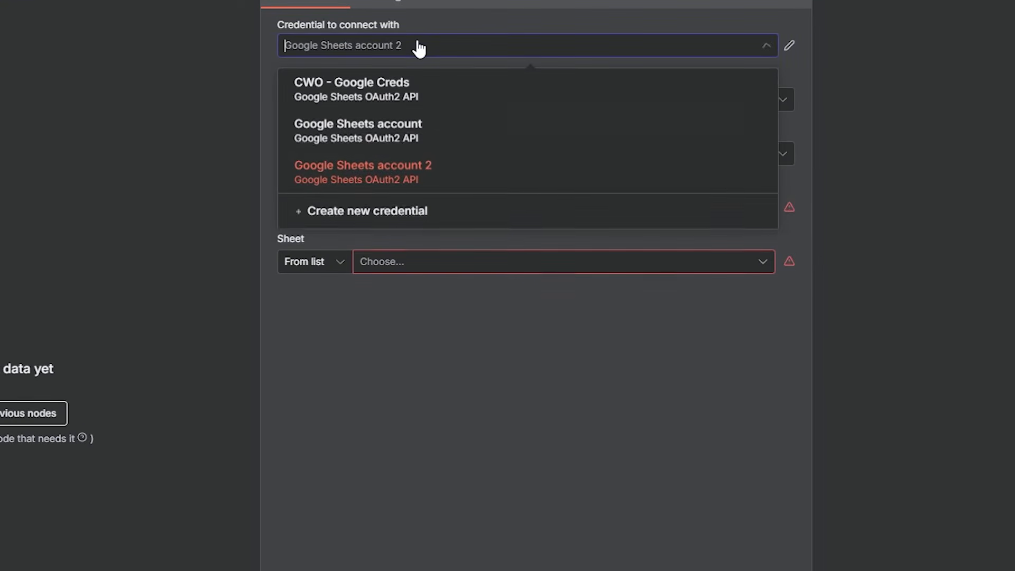
left_click(411, 98)
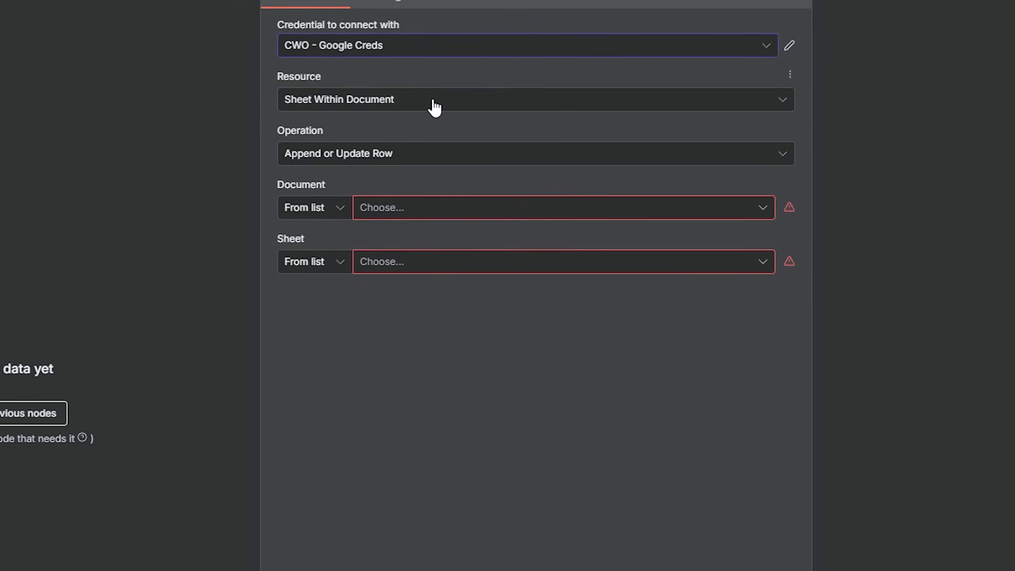
left_click(435, 216)
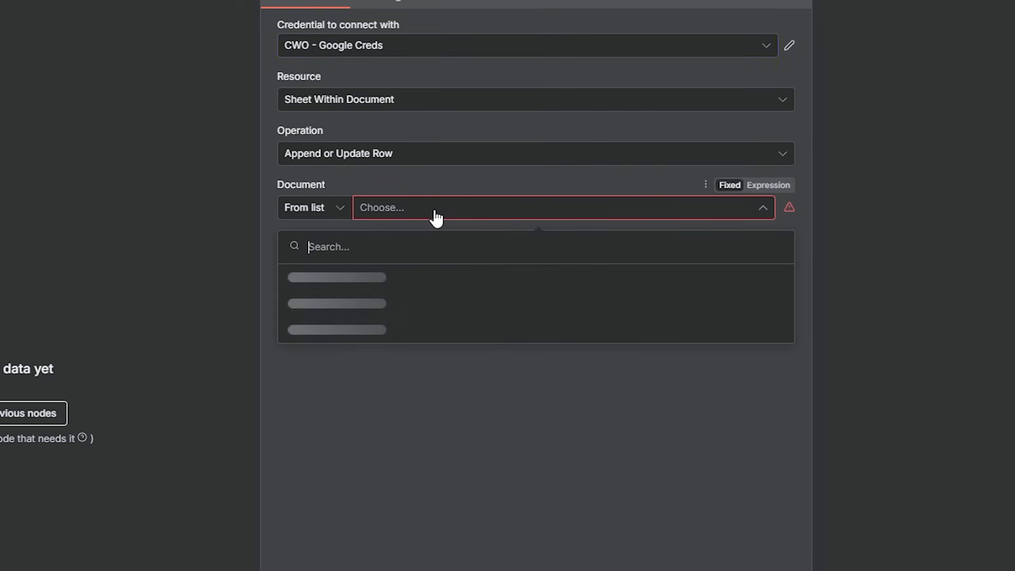
left_click(408, 287)
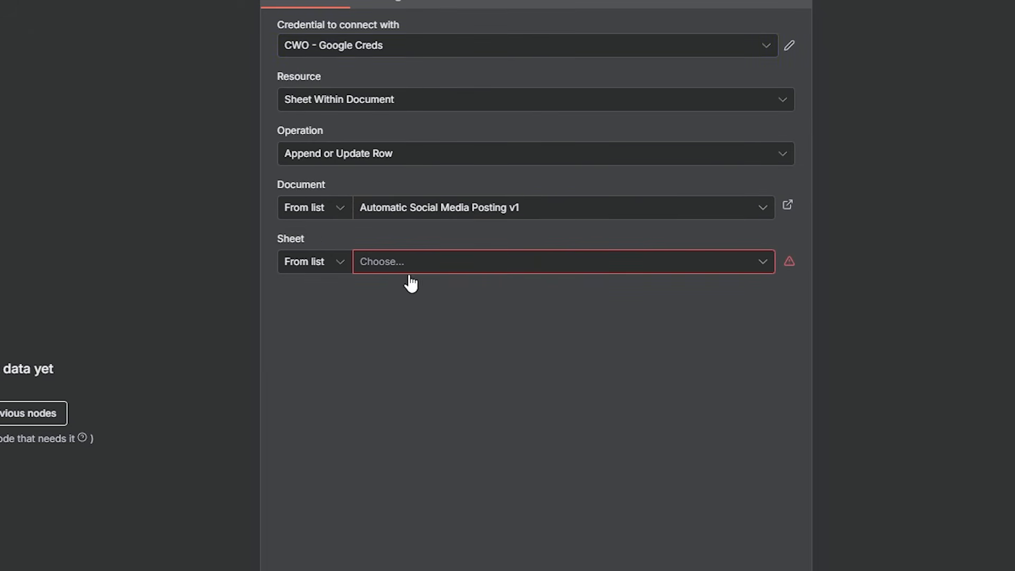
left_click(423, 264)
left_click(340, 299)
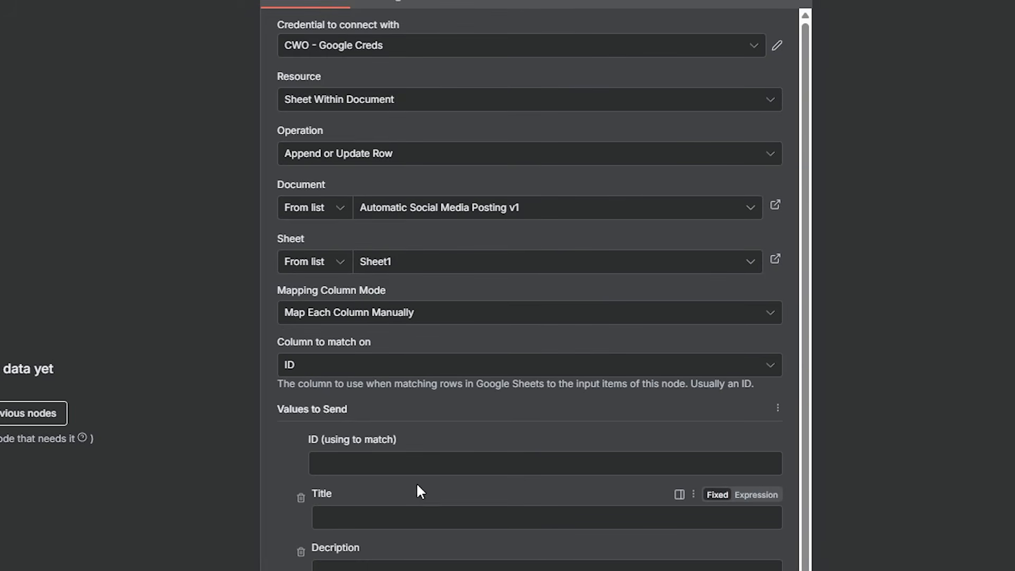
- Enter {{ $('gSheets').item.json.ID }} as the ID value used to match rows
left_click(379, 460)
type("{{ $('gSheets').item.json.ID }}")
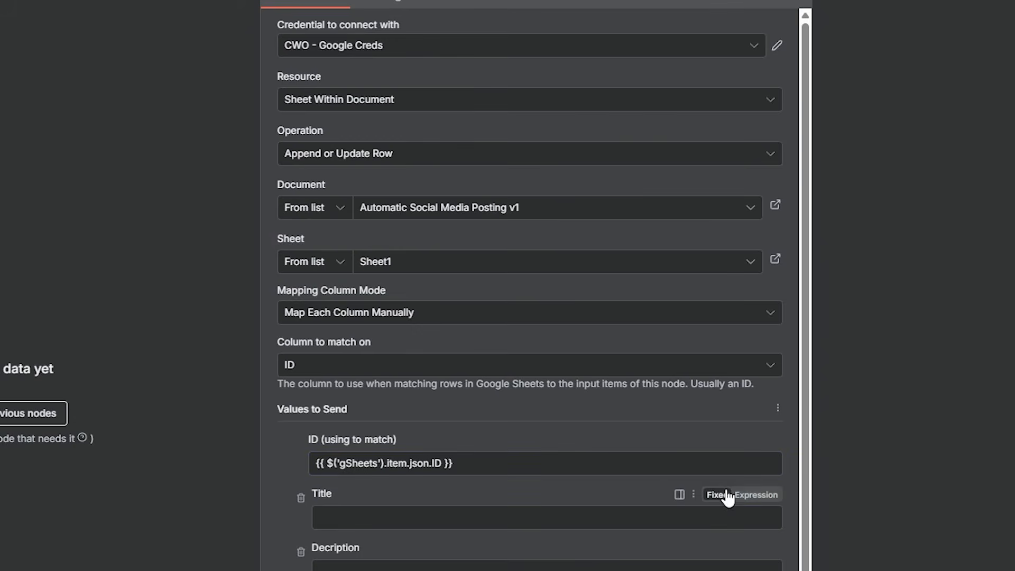
scroll(501, 480, "down", 3)
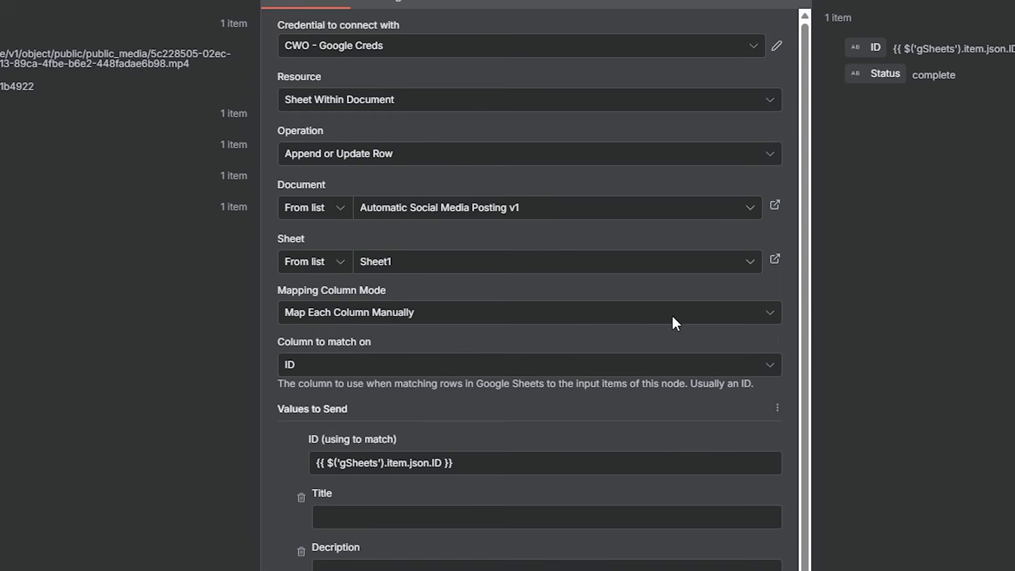
- Switch the ID matching value from fixed text to an expression
scroll(300, 439, "down", 3)
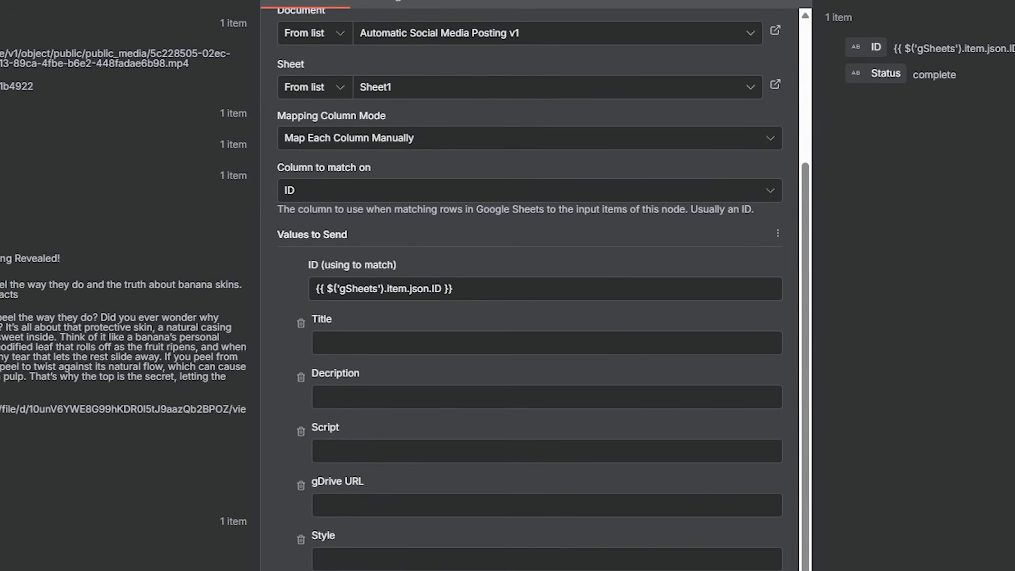
left_click(489, 289)
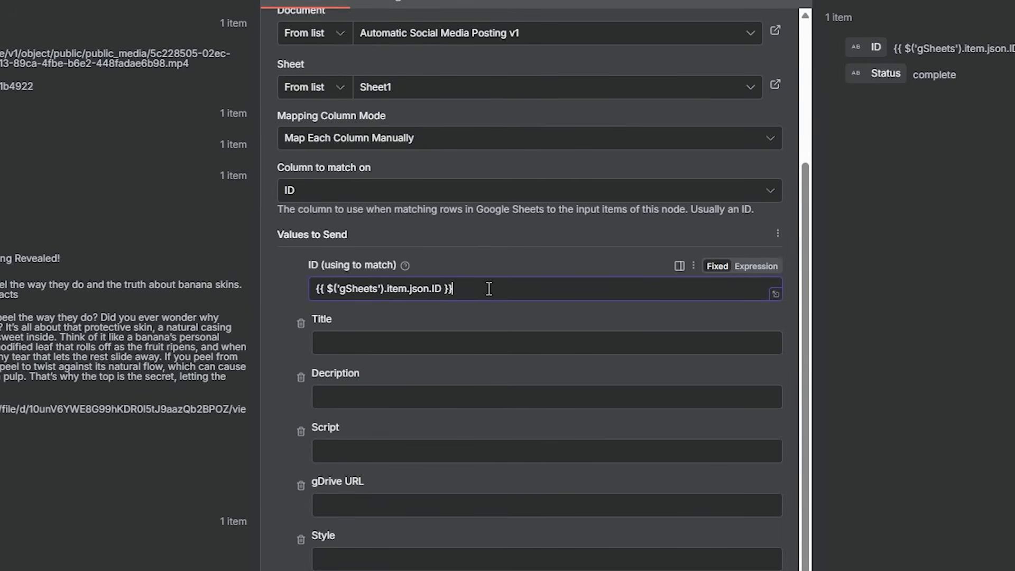
left_click_drag(489, 289, 267, 273)
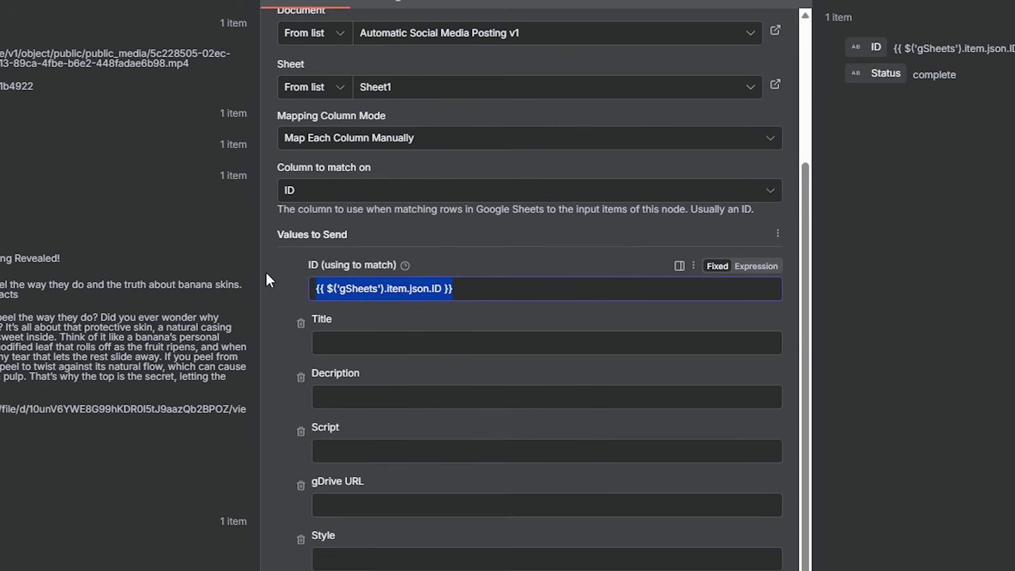
left_click(748, 271)
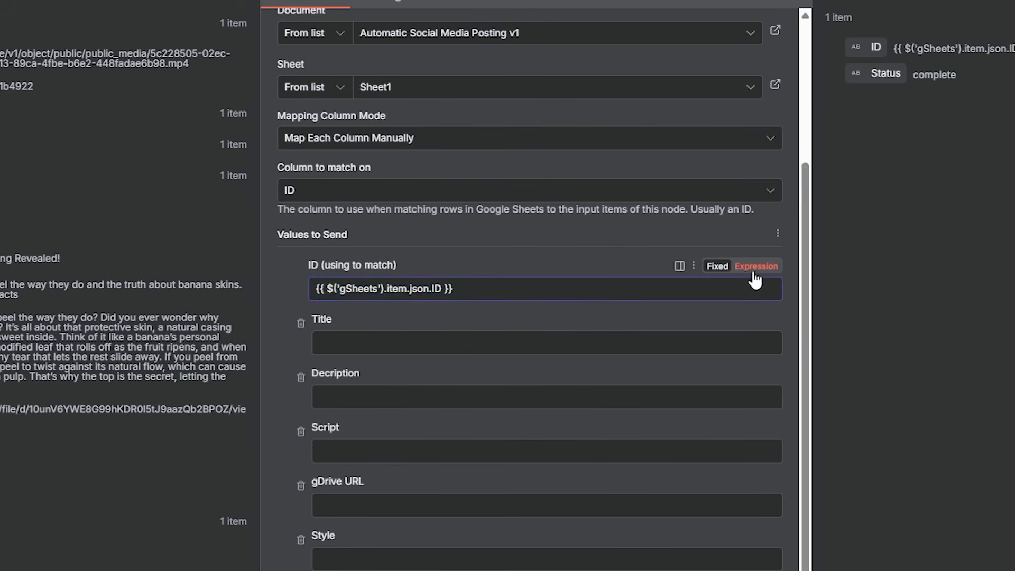
left_click(510, 254)
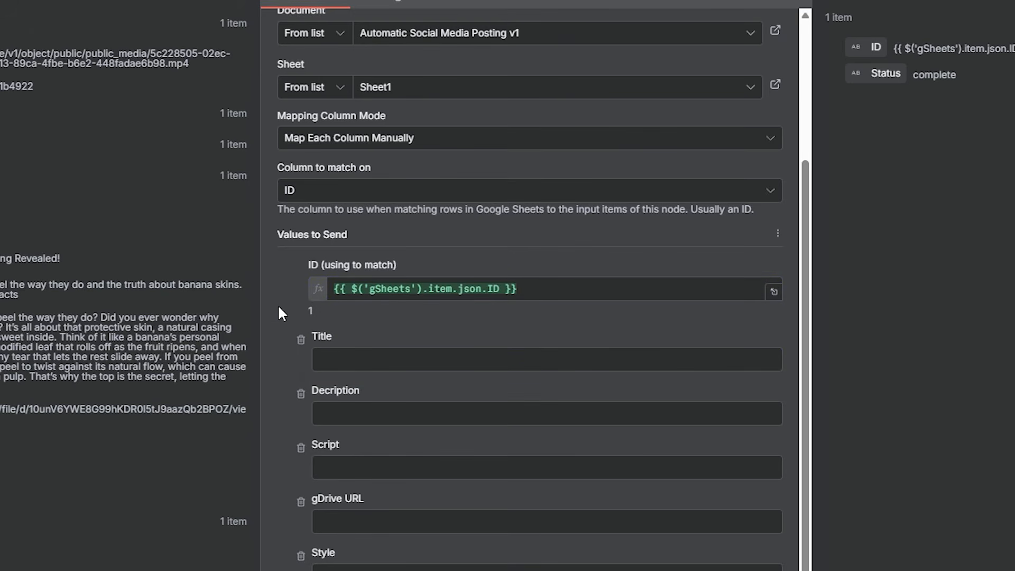
scroll(278, 308, "down", 1)
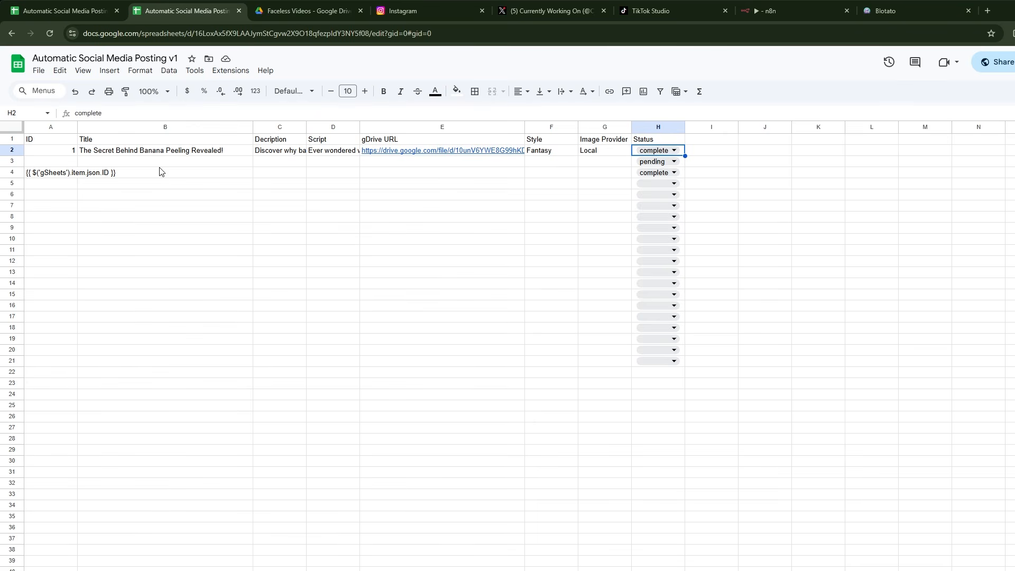
- In the Automatic Social Media Posting v1 spreadsheet, clear the ID in cell A4 and set the status in H4 to pending
left_click(40, 174)
key("Delete")
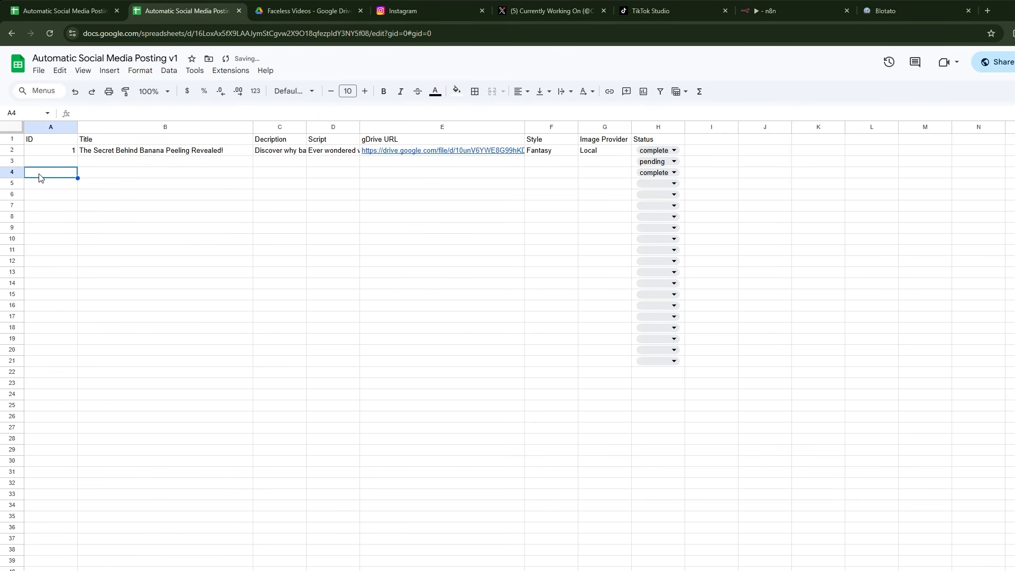
left_click(656, 173)
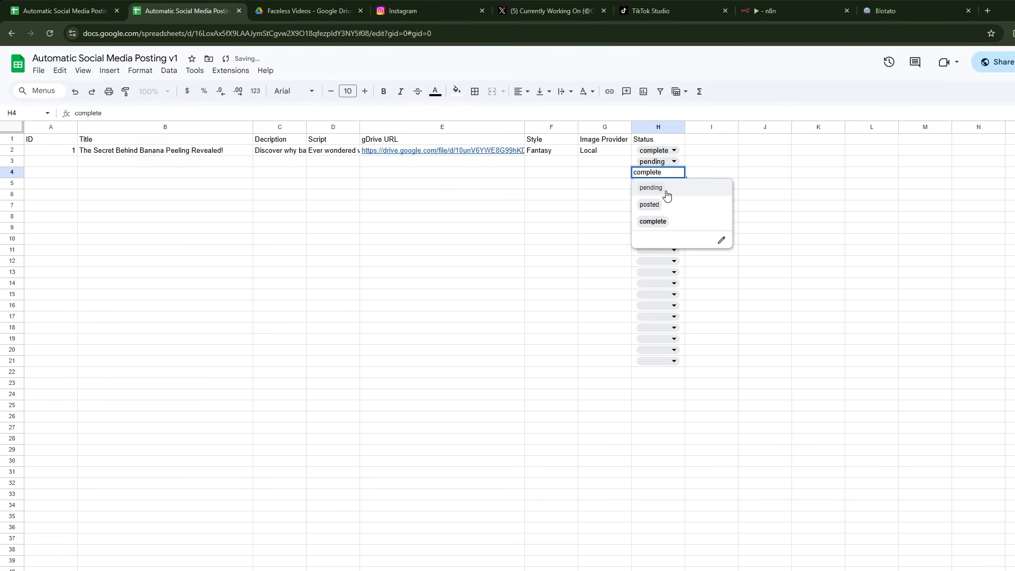
left_click(661, 189)
left_click(719, 181)
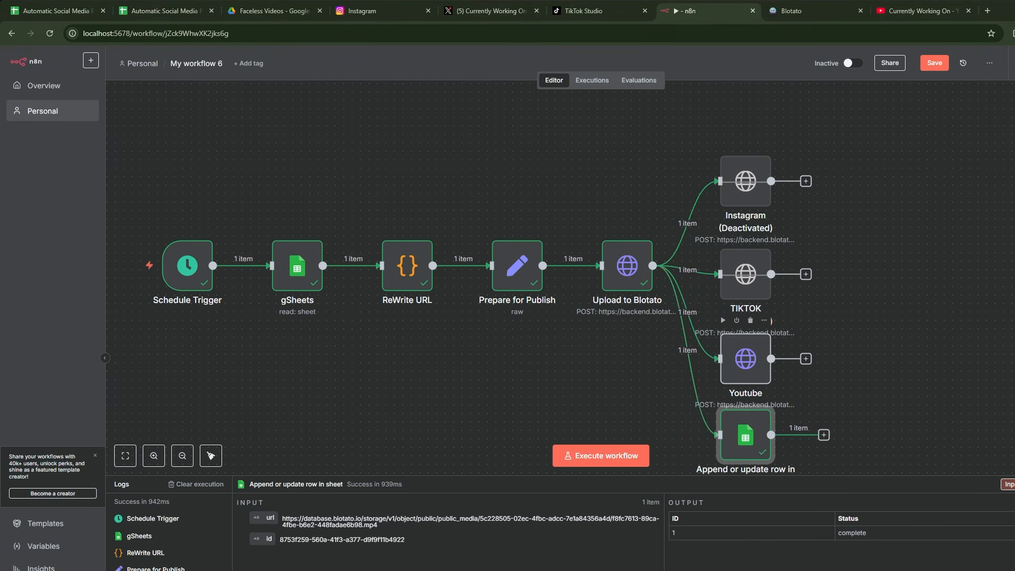
- Open the Youtube node and expand its JSON body in the expression editor to review the payload
double_click(745, 359)
scroll(353, 391, "down", 3)
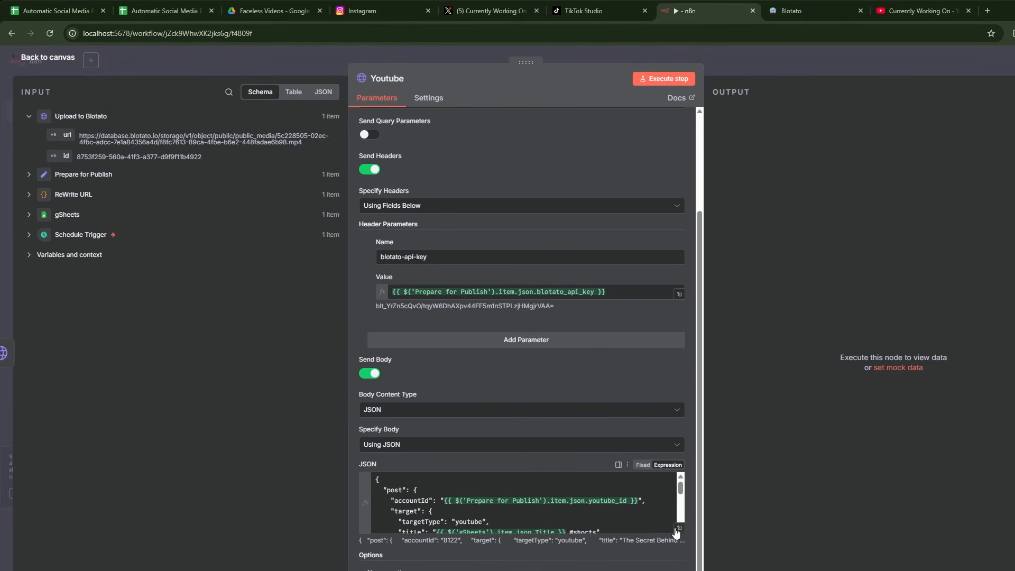
left_click(679, 527)
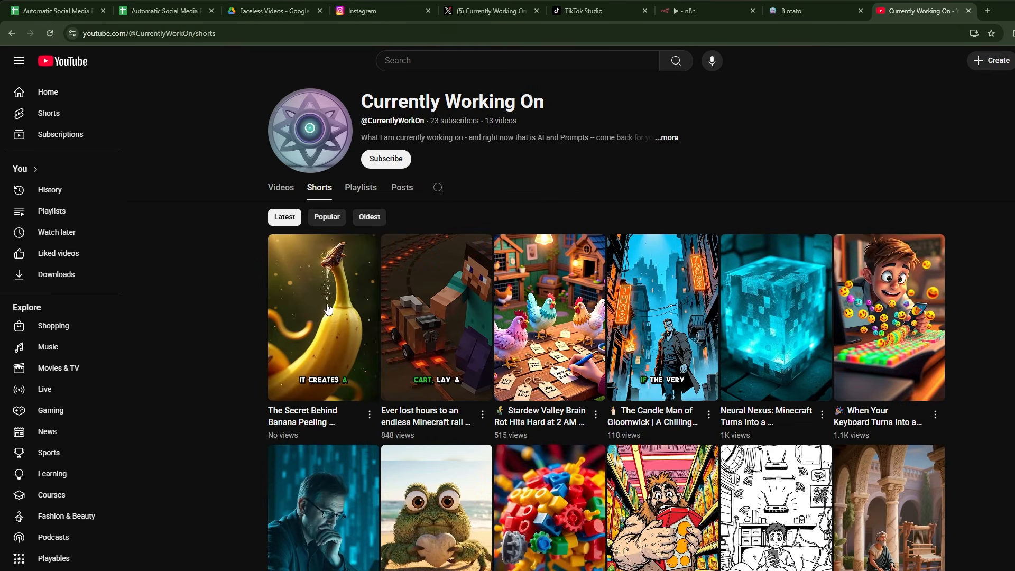
- Play the banana peeling Short on the Currently Working On YouTube channel to check the published post
left_click(332, 287)
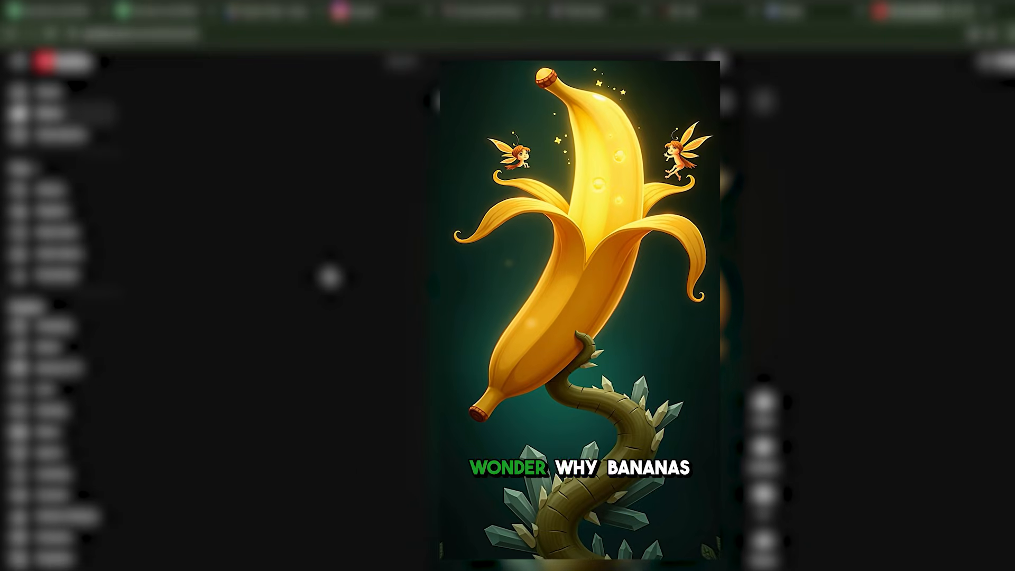